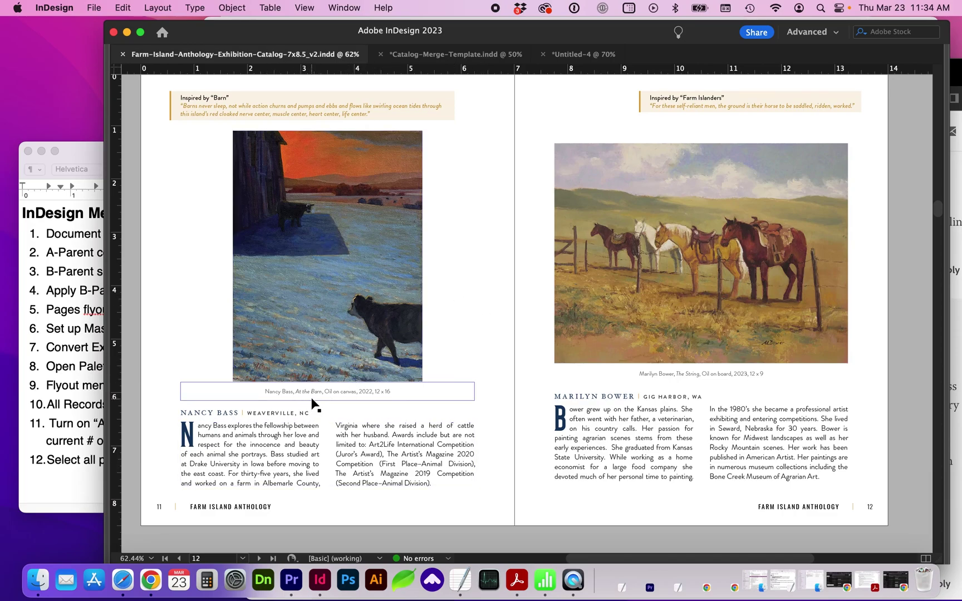
Switch to Catalog-Merge-Template.indd and inspect the B-Parent's empty image frame and merge-field caption.
key("ctrl+Tab")
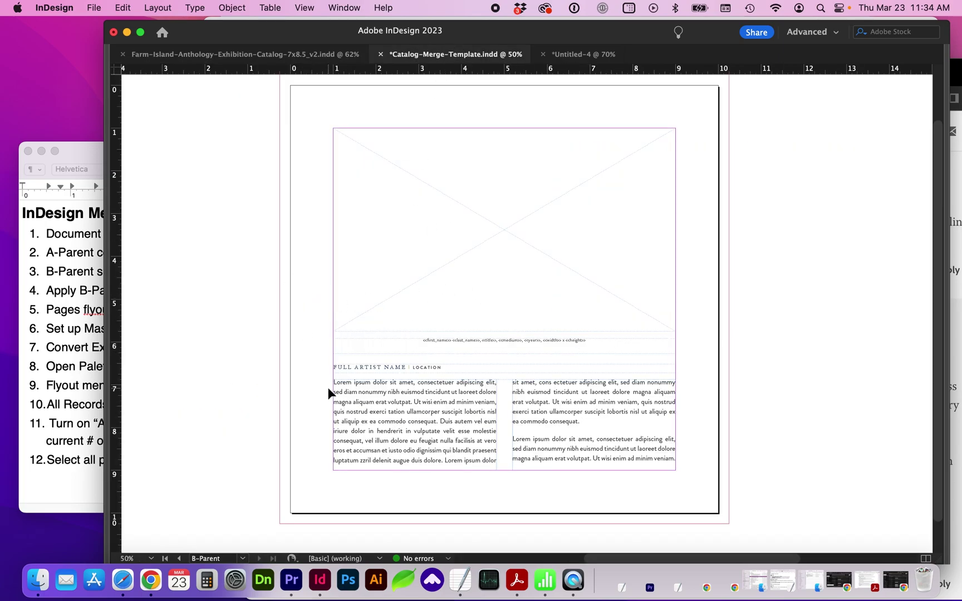
left_click(376, 166)
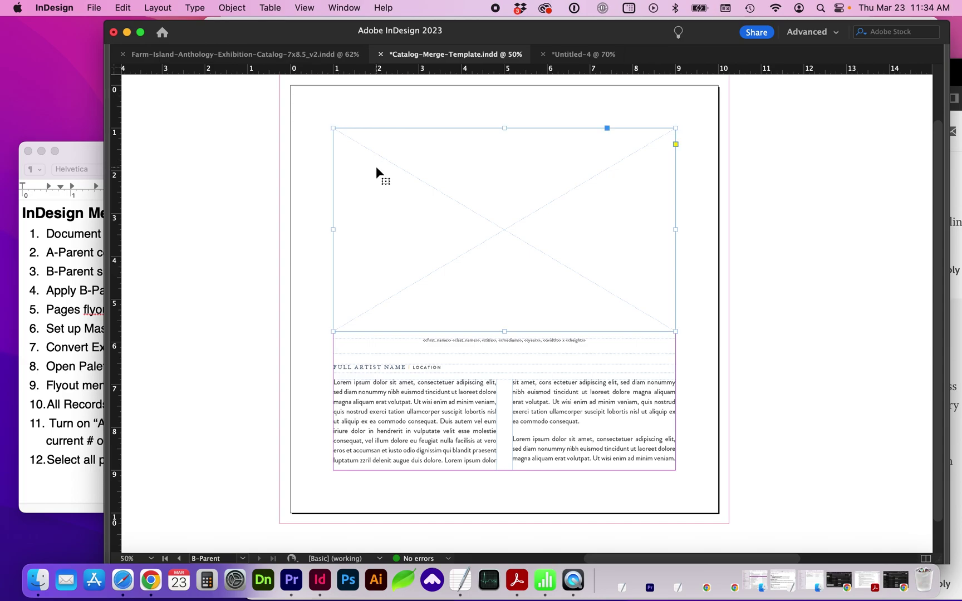
key("Tab")
left_click(393, 378)
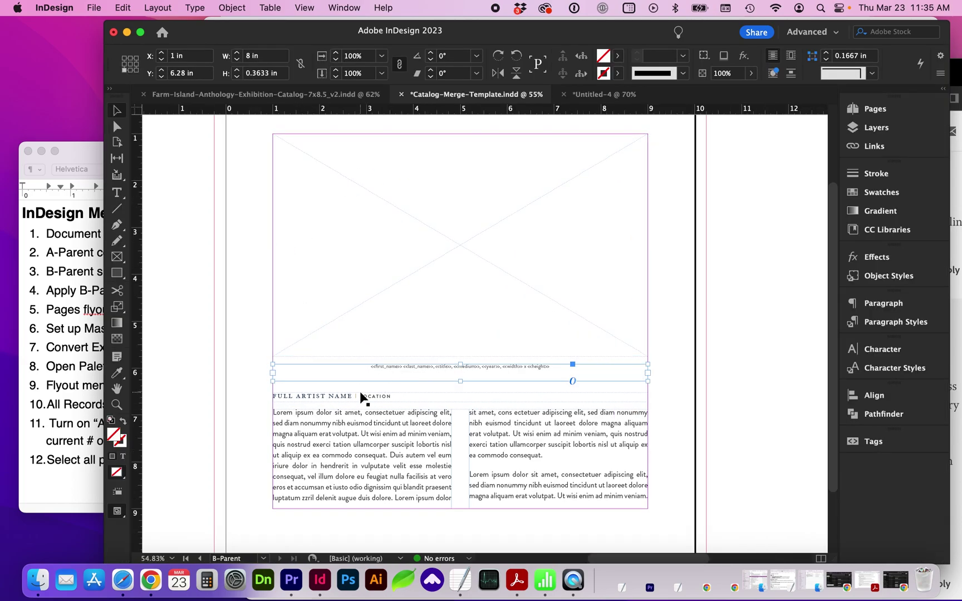
Check the FULL ARTIST NAME | LOCATION frame, then show the A-Parent spread with its MY BOOK TITLE footer.
left_click(322, 396)
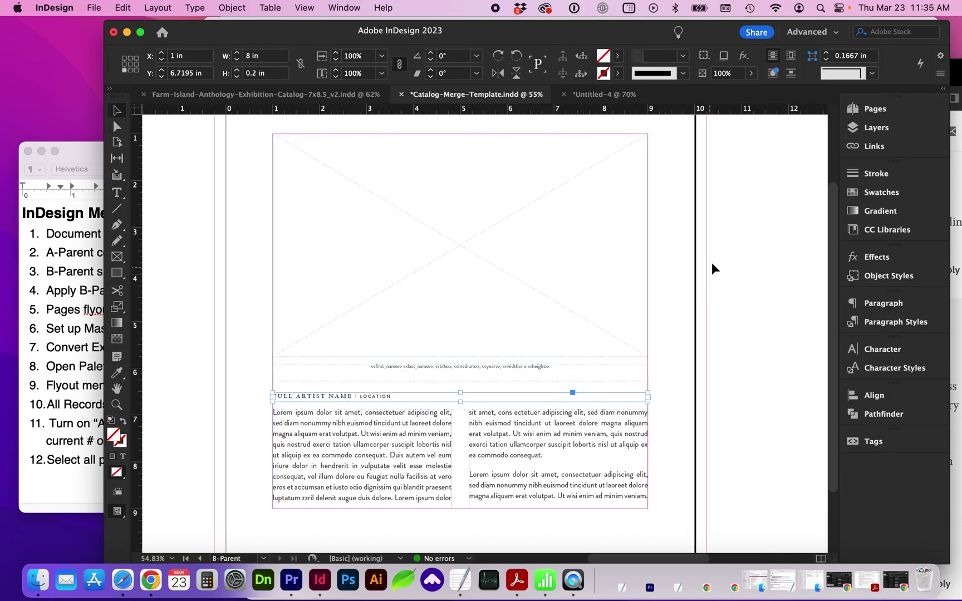
key("super+F12")
key("shift+Page_Up")
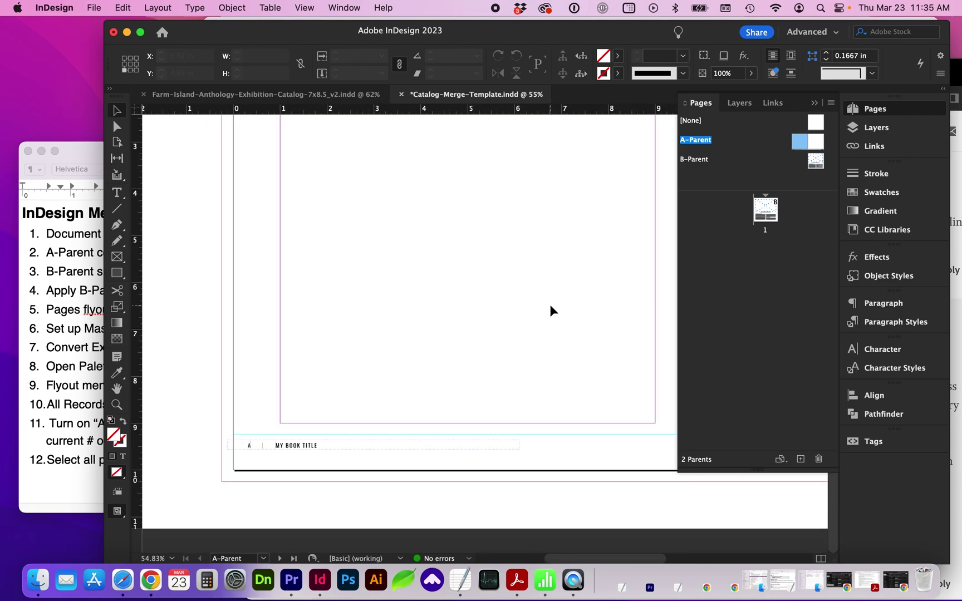
Create Untitled-6, a 10 × 10 in facing-pages document in inches with 1 in margins.
left_click(93, 8)
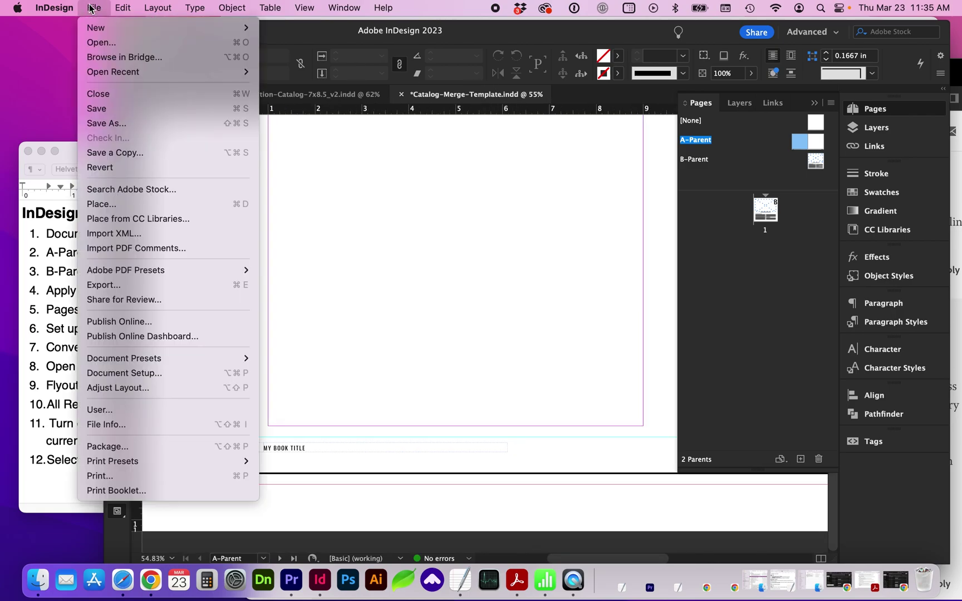
mouse_move(234, 28)
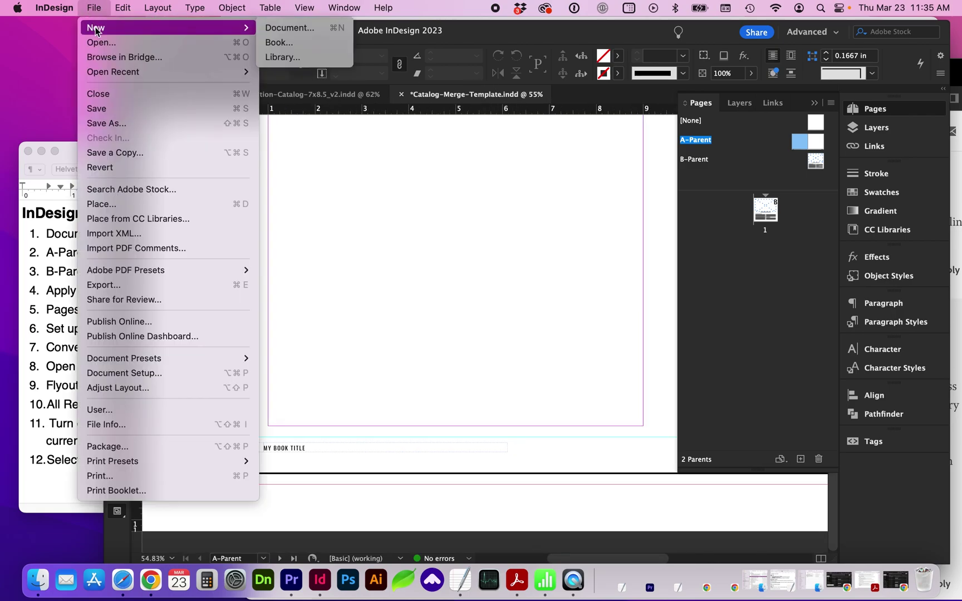
left_click(289, 28)
left_click(734, 177)
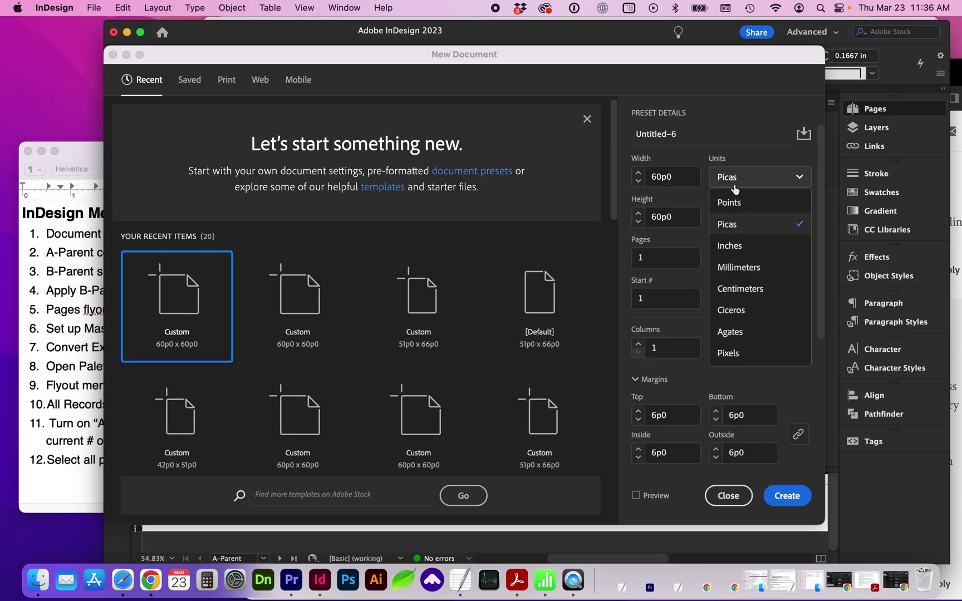
left_click(735, 243)
scroll(657, 296, "down", 3)
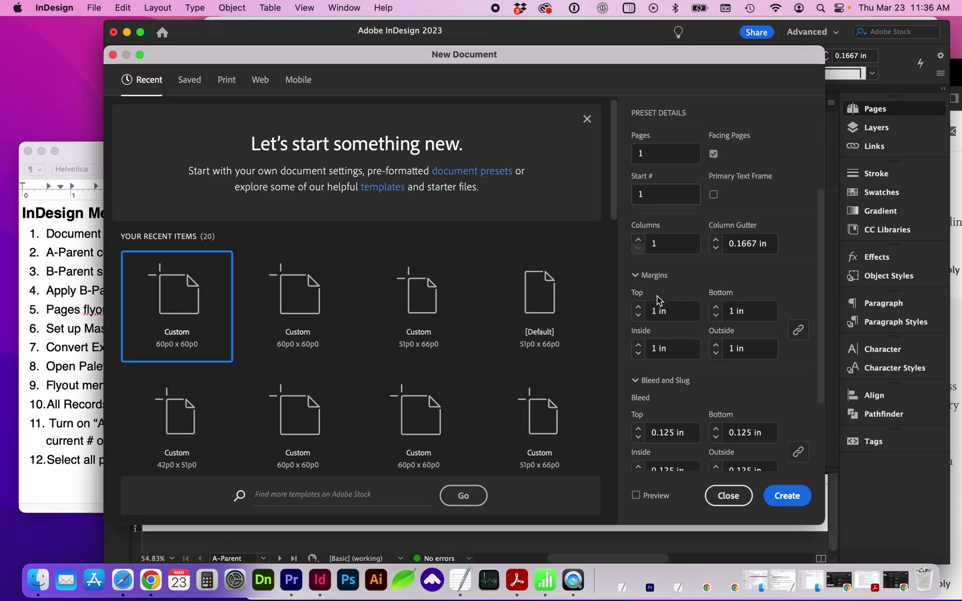
scroll(657, 295, "up", 3)
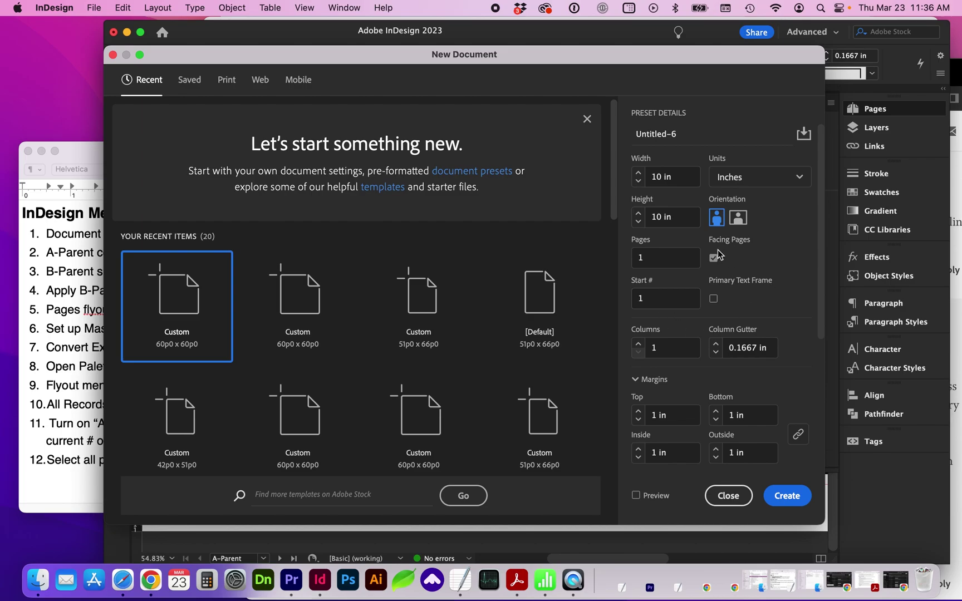
left_click(785, 496)
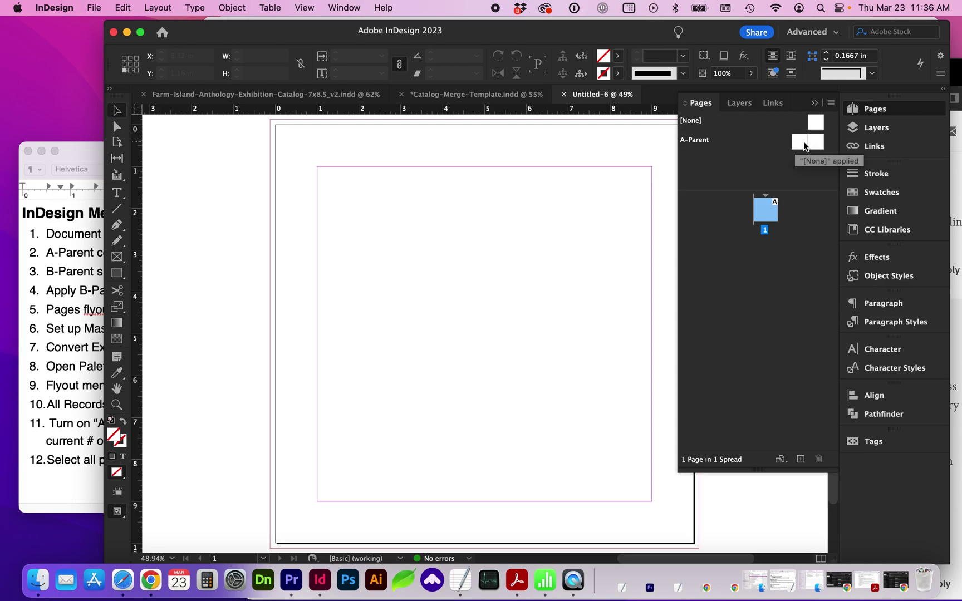
Copy the template's MY BOOK TITLE footer frame onto Untitled-6's A-Parent.
left_click(433, 100)
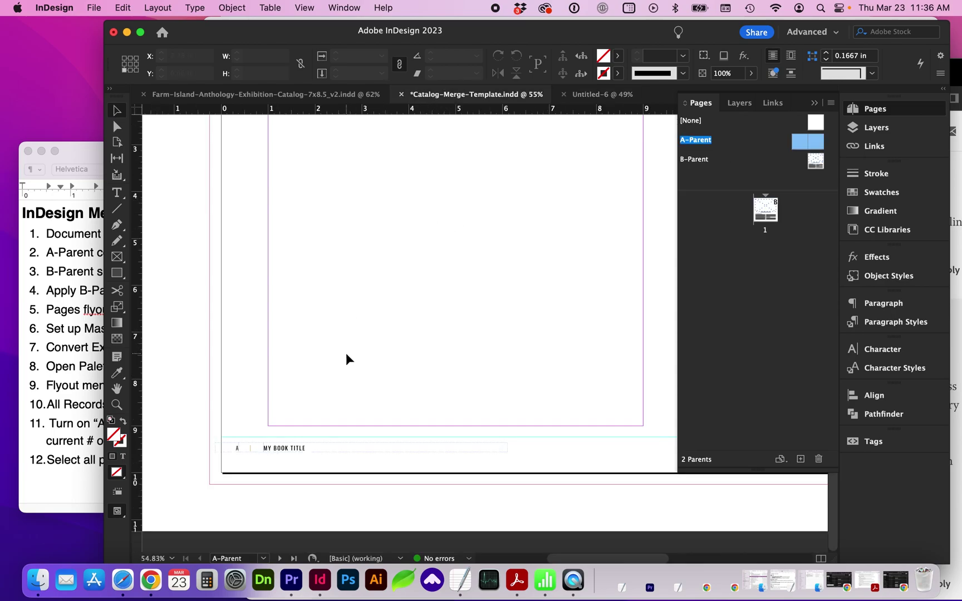
left_click_drag(224, 408, 323, 471)
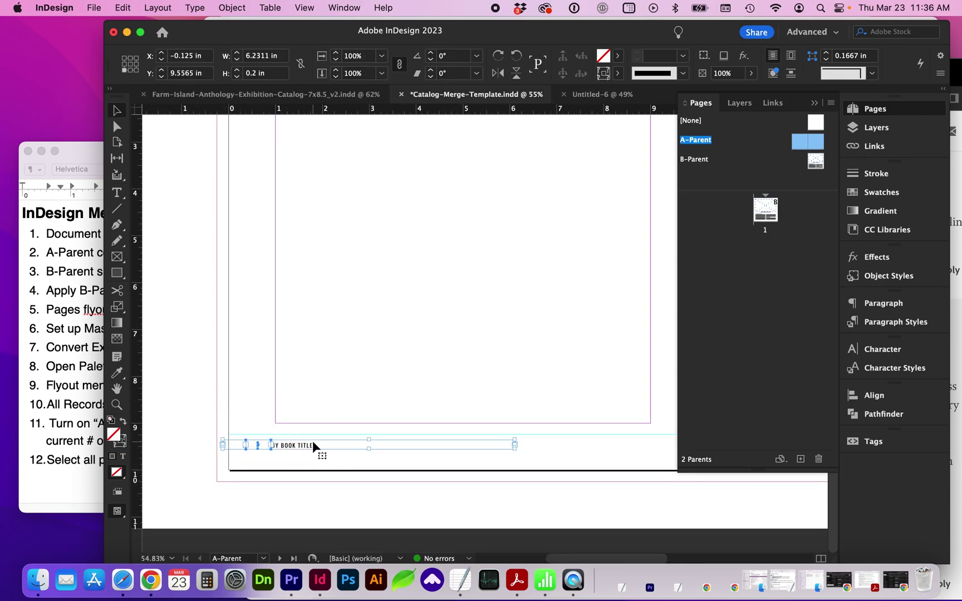
scroll(312, 445, "right", 5)
key("super+grave")
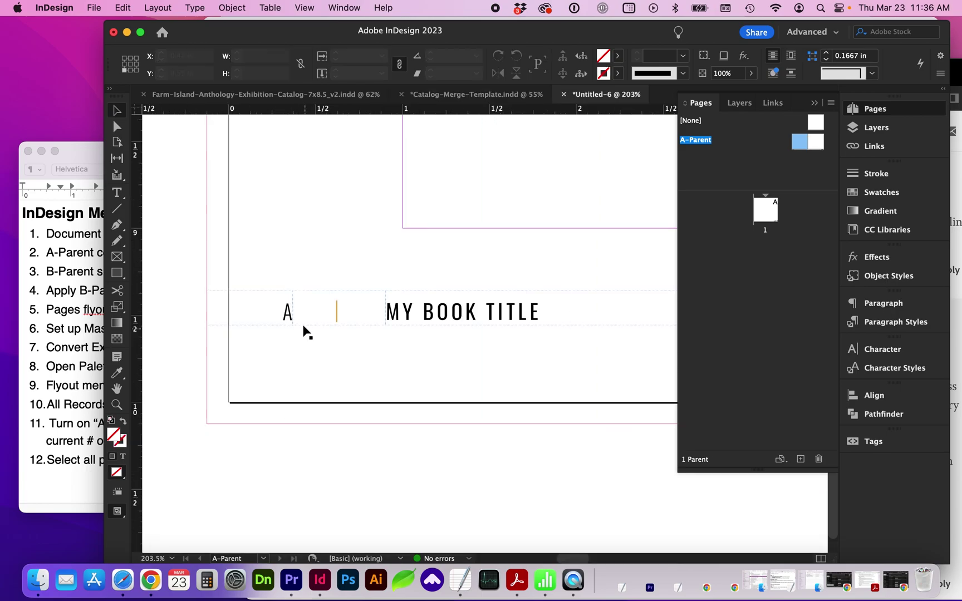
Replace the footer's placeholder letter A with a Current Page Number marker.
left_click(281, 312)
double_click(278, 312)
left_click_drag(278, 312, 307, 322)
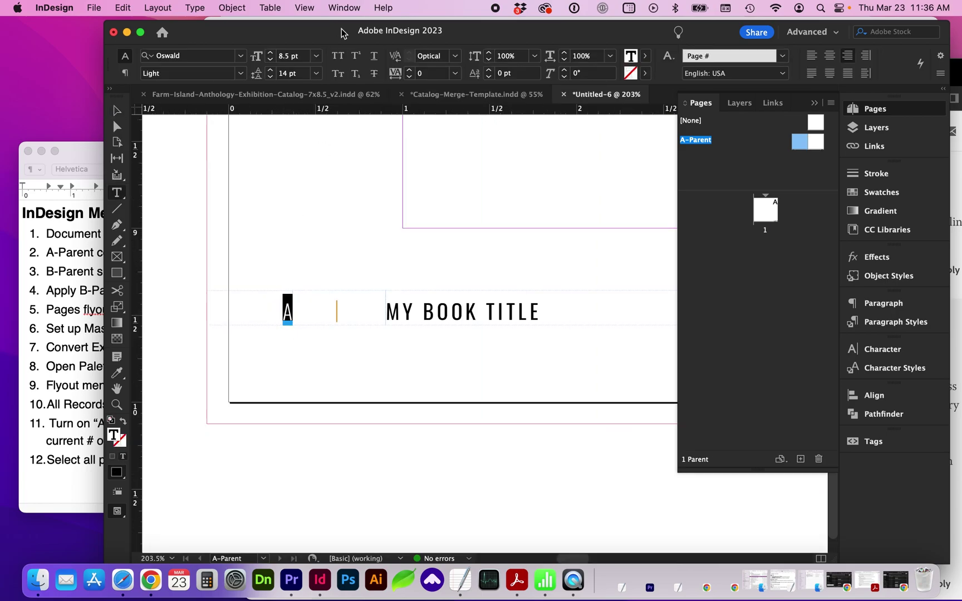
left_click(196, 8)
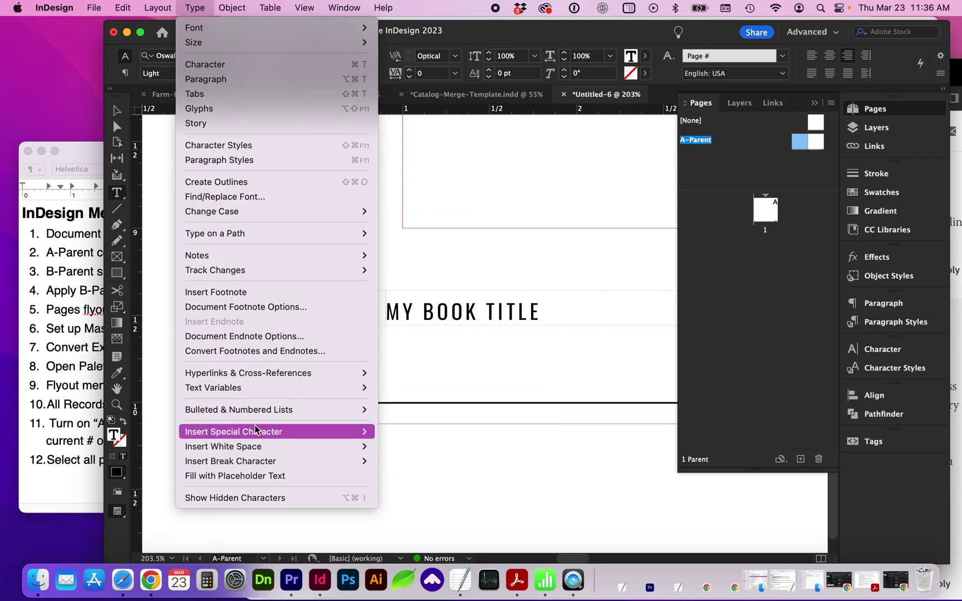
mouse_move(256, 431)
mouse_move(401, 449)
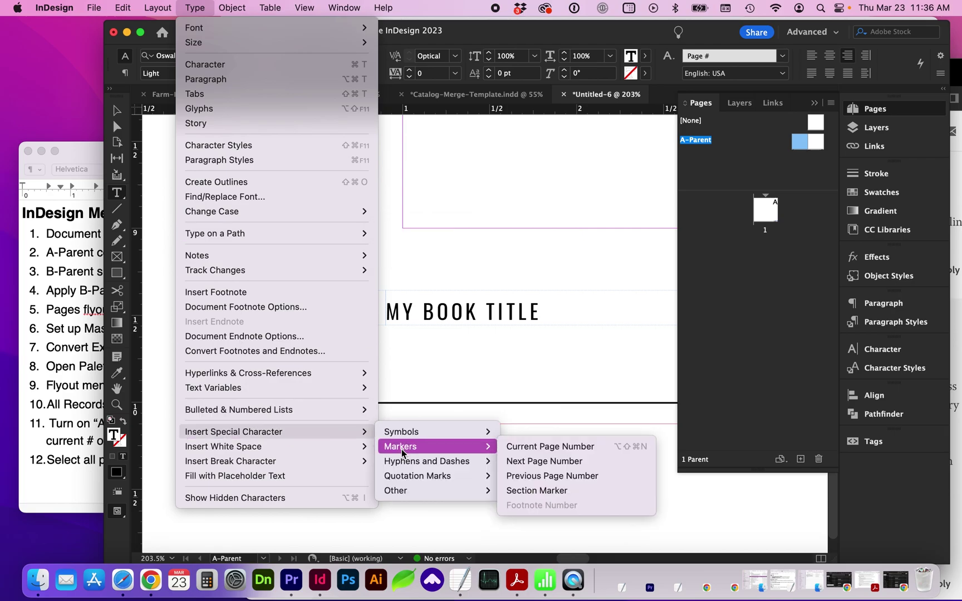
left_click(553, 449)
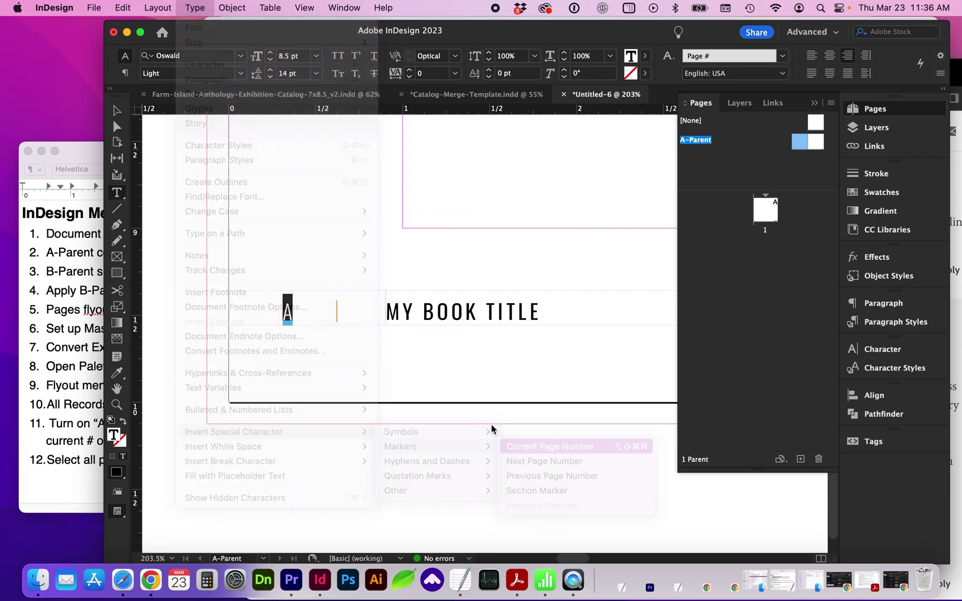
Zoom in to check the page number marker in the right page's footer.
left_click(447, 443)
key("super+0")
key("super+alt+2")
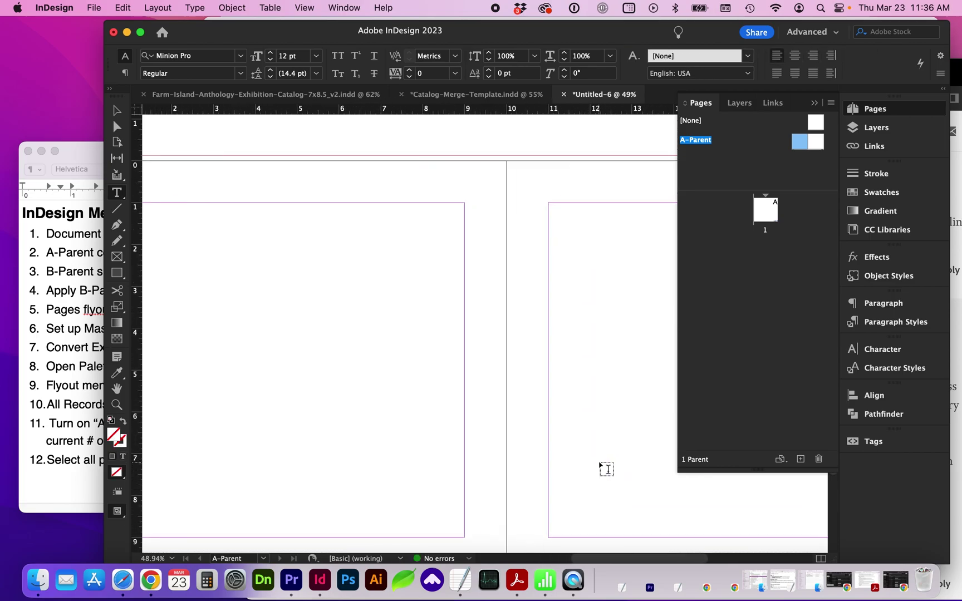
key("z")
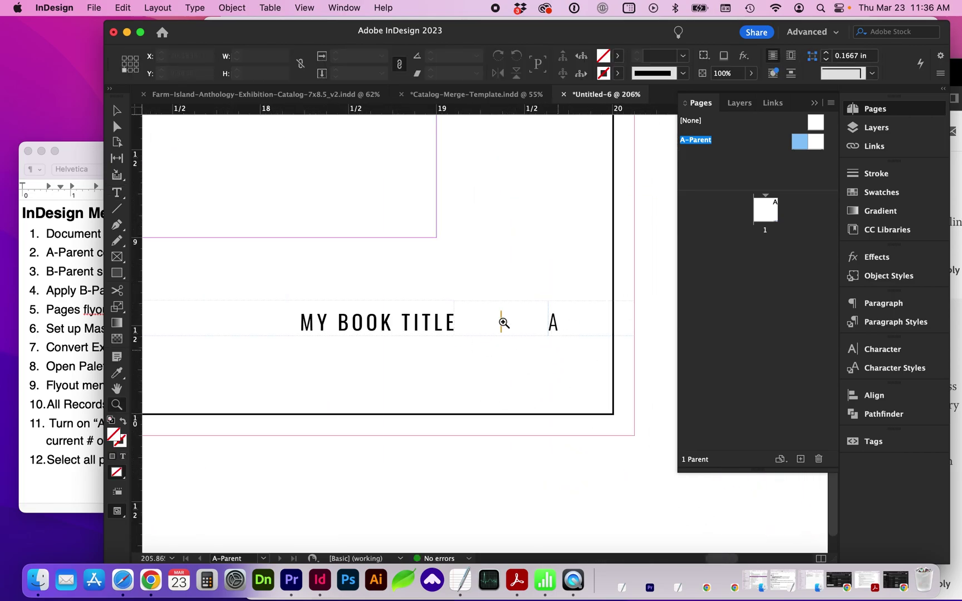
Add a new parent with prefix B and 1 page to Untitled-6.
left_click(829, 104)
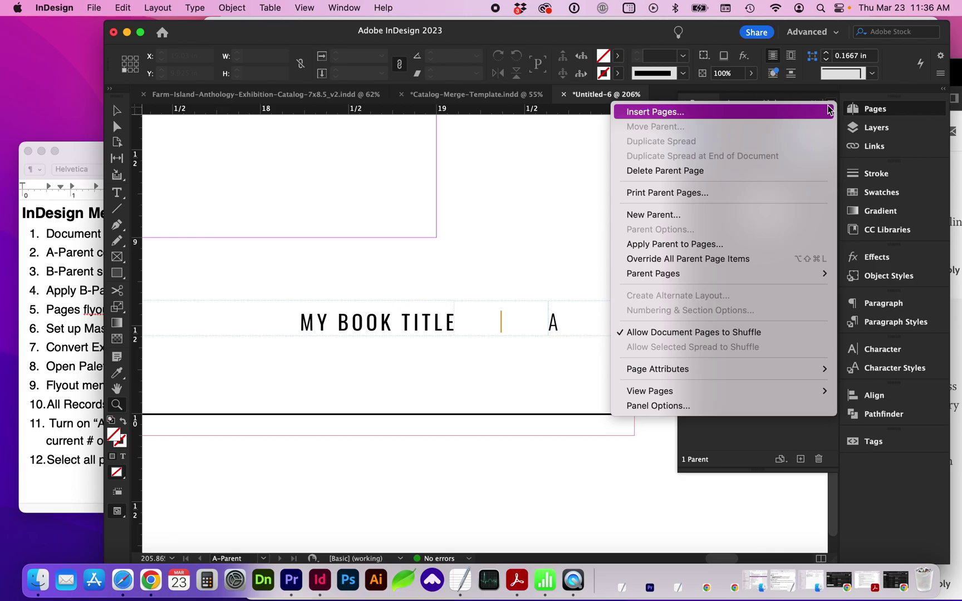
left_click(749, 211)
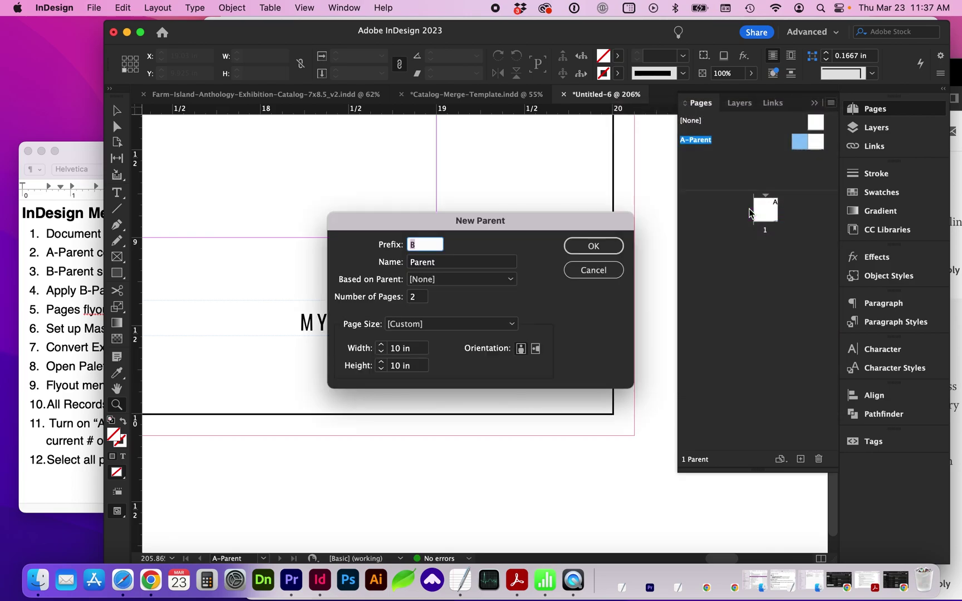
key("Tab")
key("Tab")
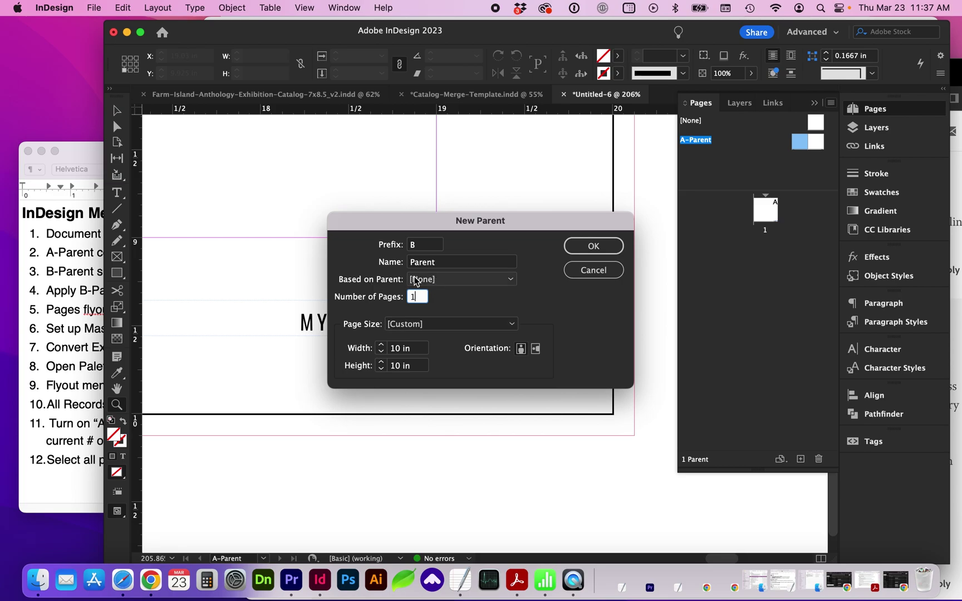
type("1")
left_click(576, 249)
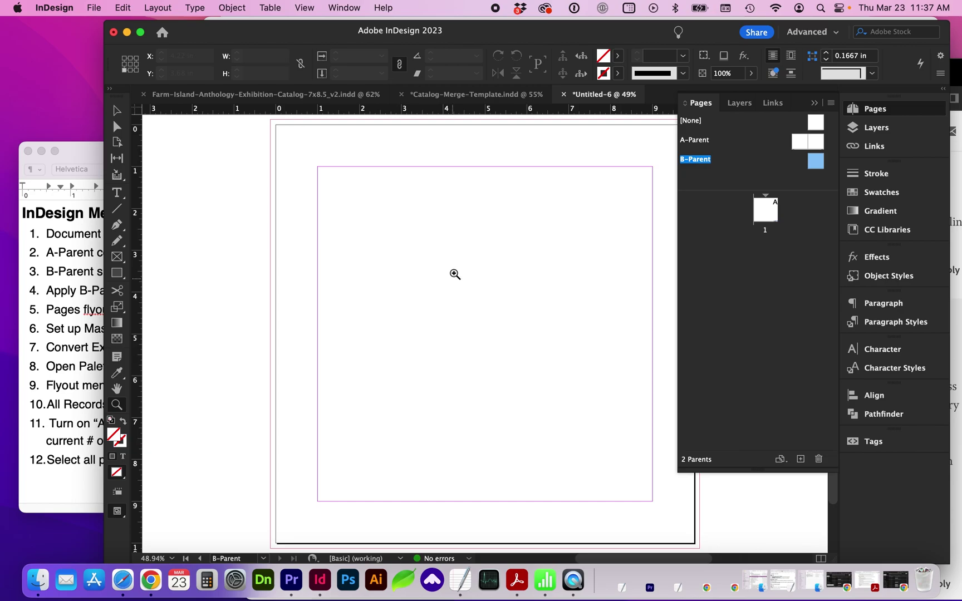
Bring the template B-Parent's caption, artist heading and body text frames into Untitled-6's B-Parent.
left_click(471, 95)
key("alt+Page_Down")
key("v")
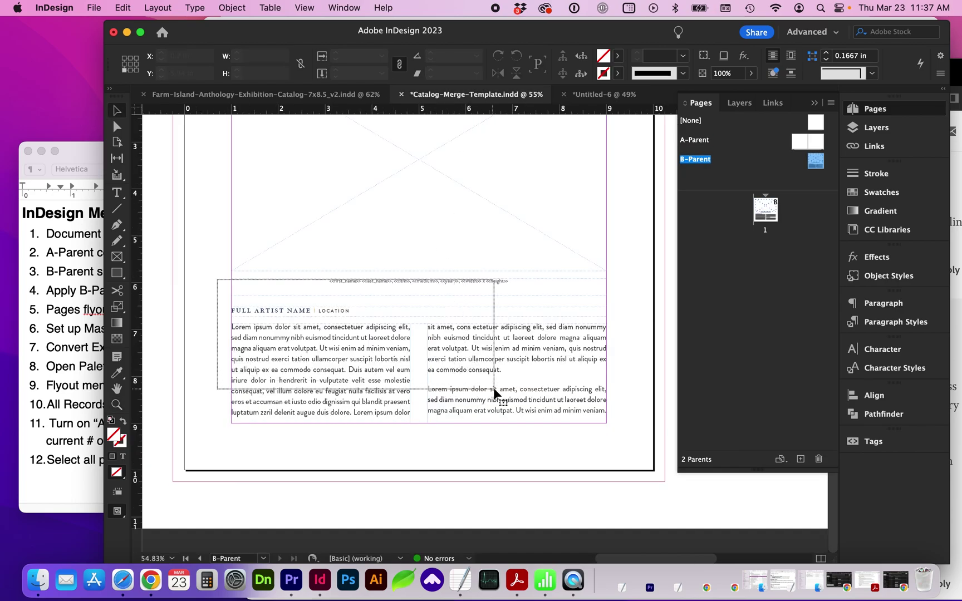
left_click(493, 388)
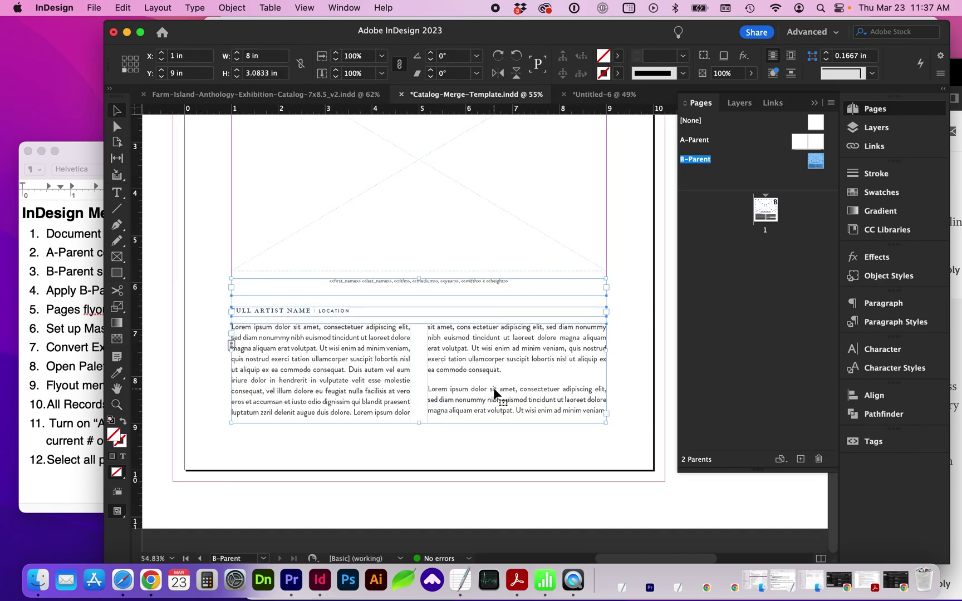
left_click(599, 96)
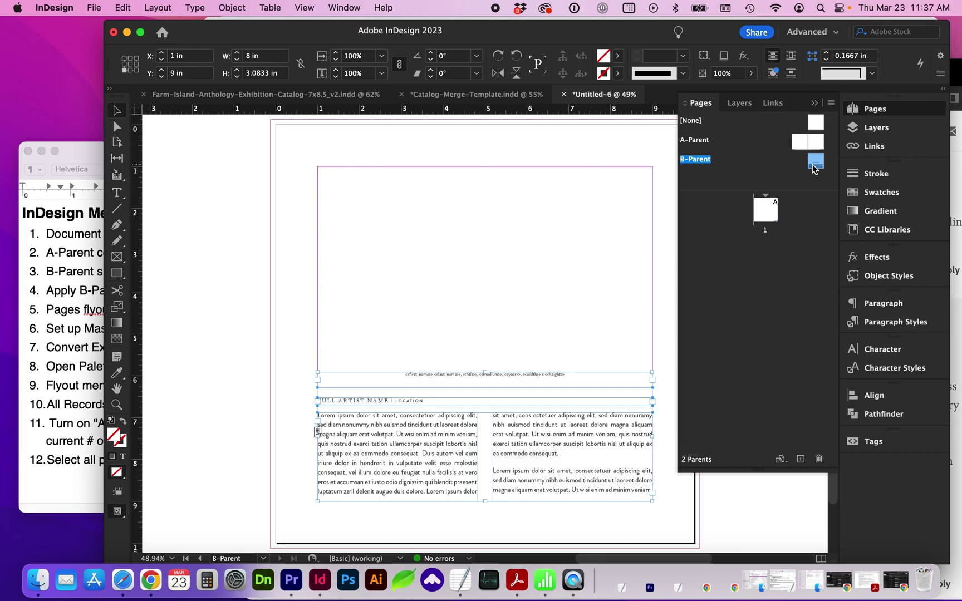
Draw an image frame across the top of the B-Parent page and zoom in on the caption.
left_click_drag(312, 378, 118, 256)
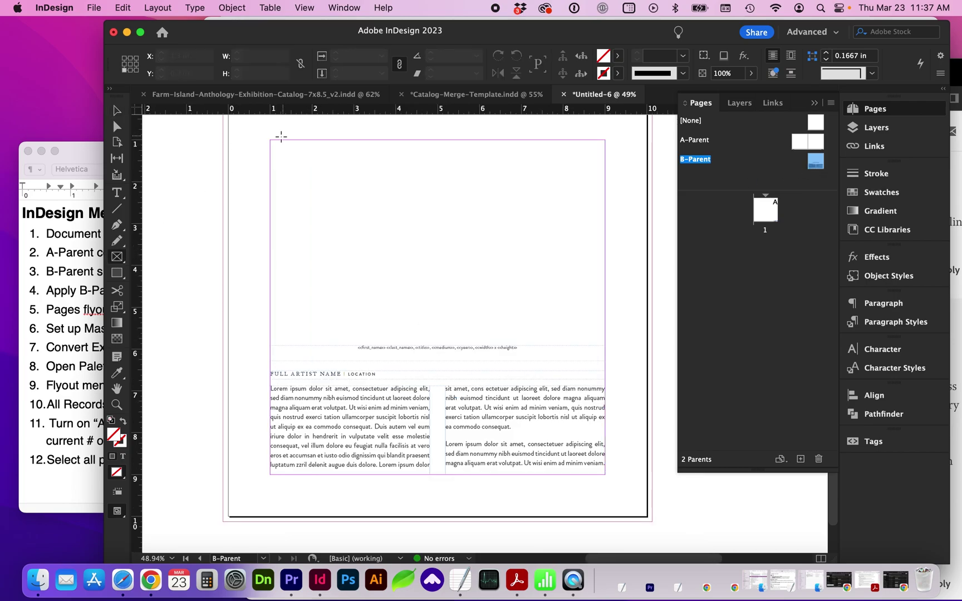
mouse_move(271, 140)
left_mouse_down()
mouse_move(597, 272)
mouse_move(605, 339)
left_mouse_up()
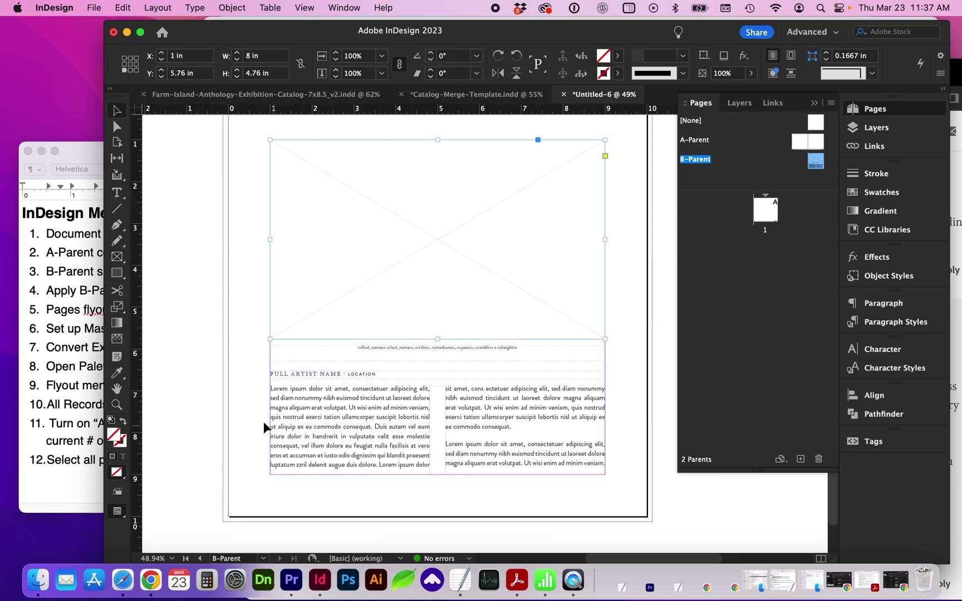
key("z")
left_click_drag(253, 268, 629, 523)
Replace the merge-field caption line with 'name, title,' and select the word 'title'.
key("v")
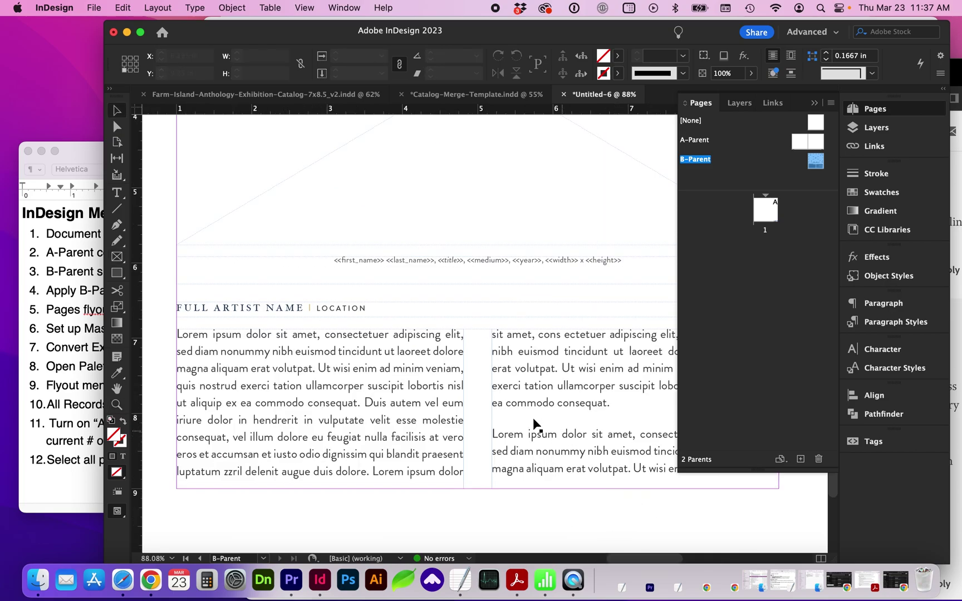
double_click(410, 257)
triple_click(622, 257)
key("BackSpace")
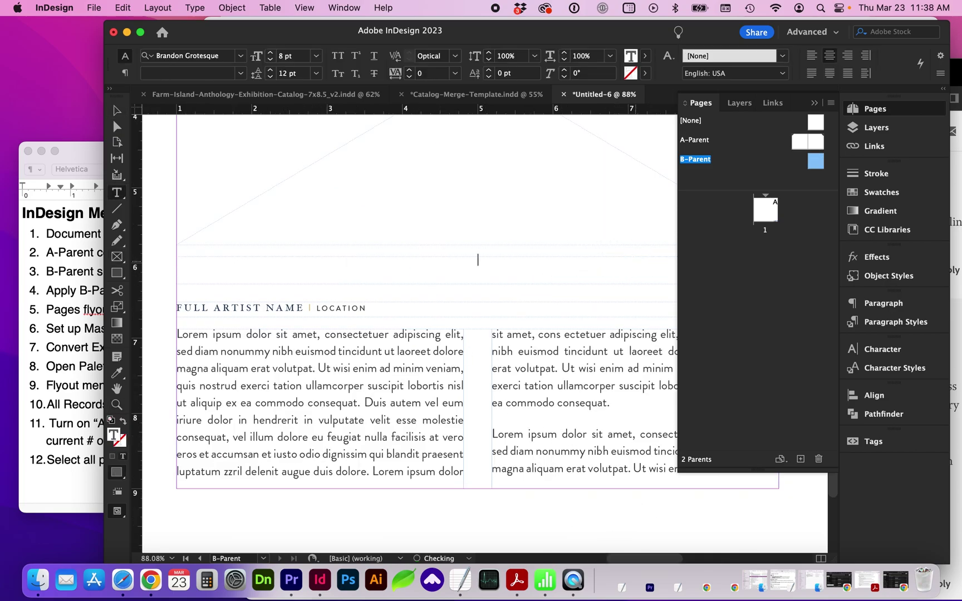
type("name, title,")
left_click(489, 262)
double_click(489, 261)
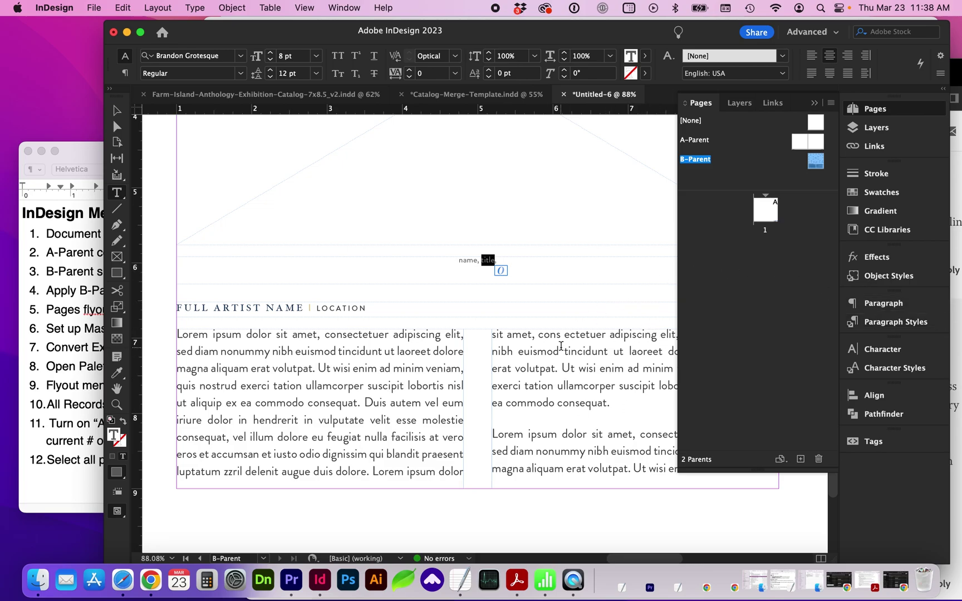
Make 'title' Regular Italic and save it as a new character style named Title.
left_click(895, 368)
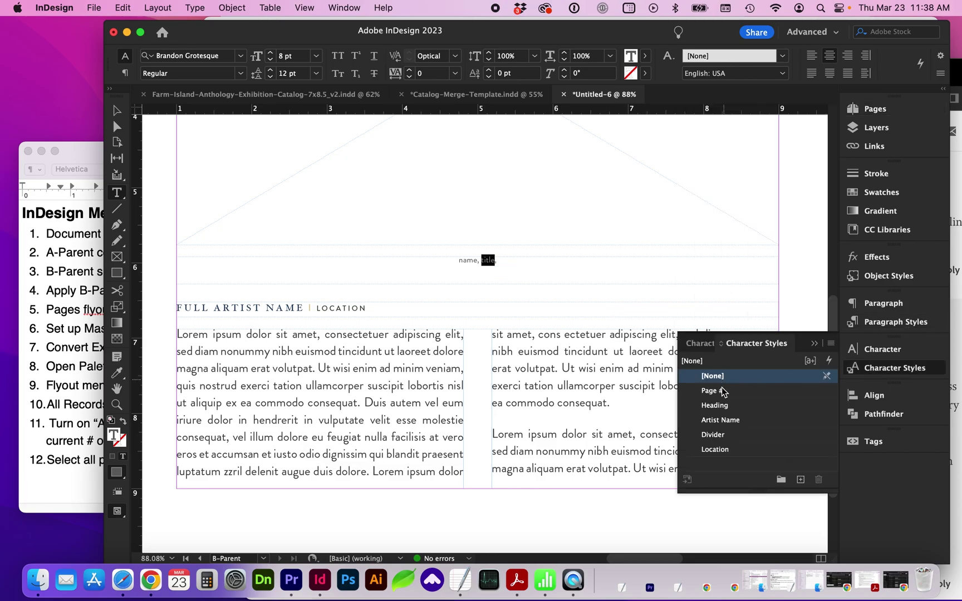
left_click(240, 73)
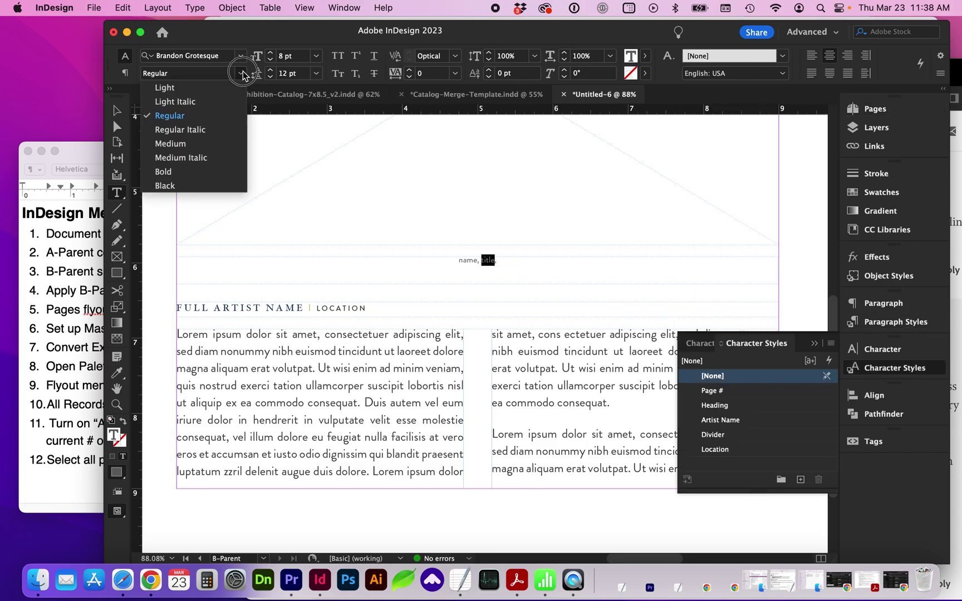
left_click(243, 128)
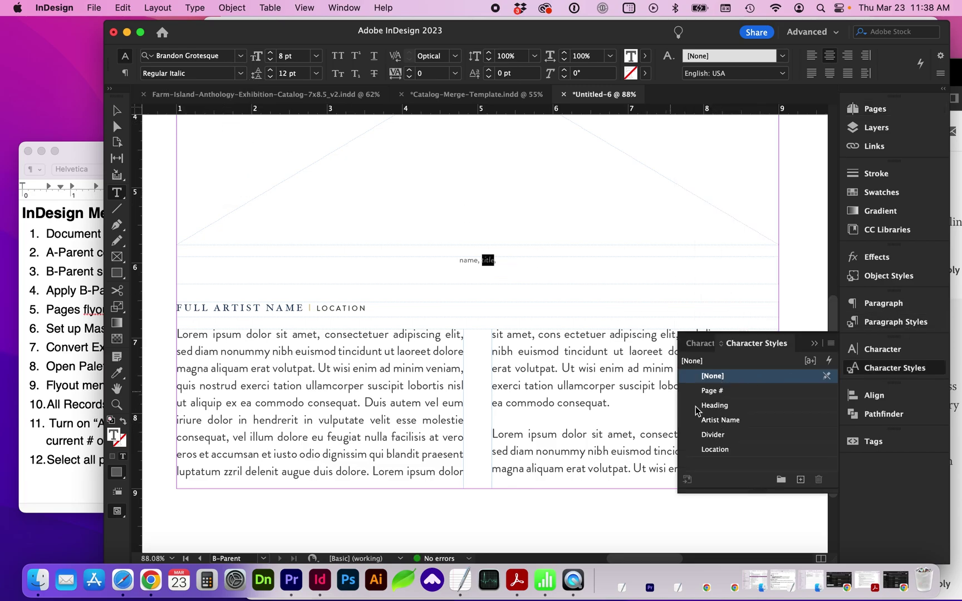
left_click(801, 479)
double_click(727, 464)
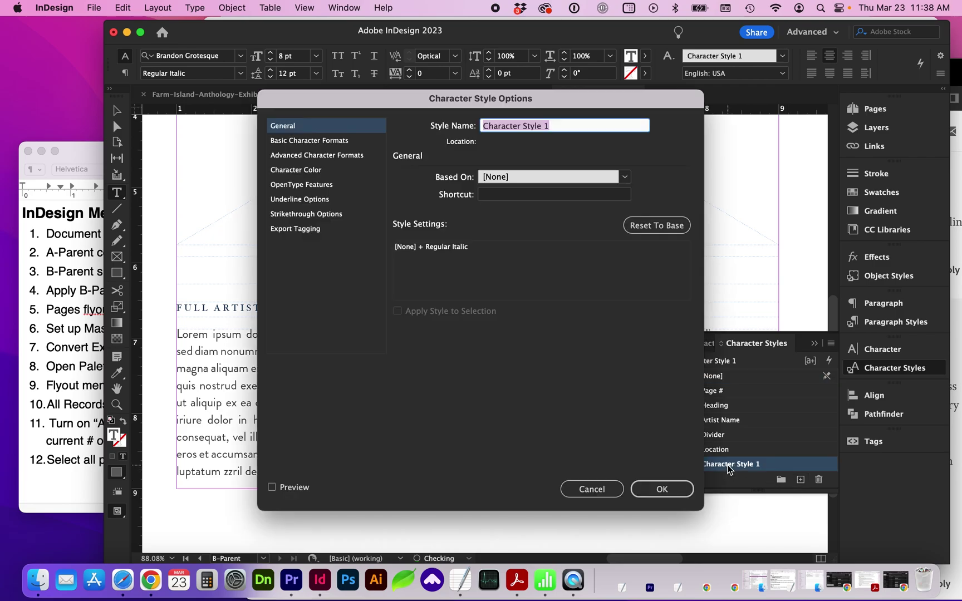
type("Title")
left_click(665, 491)
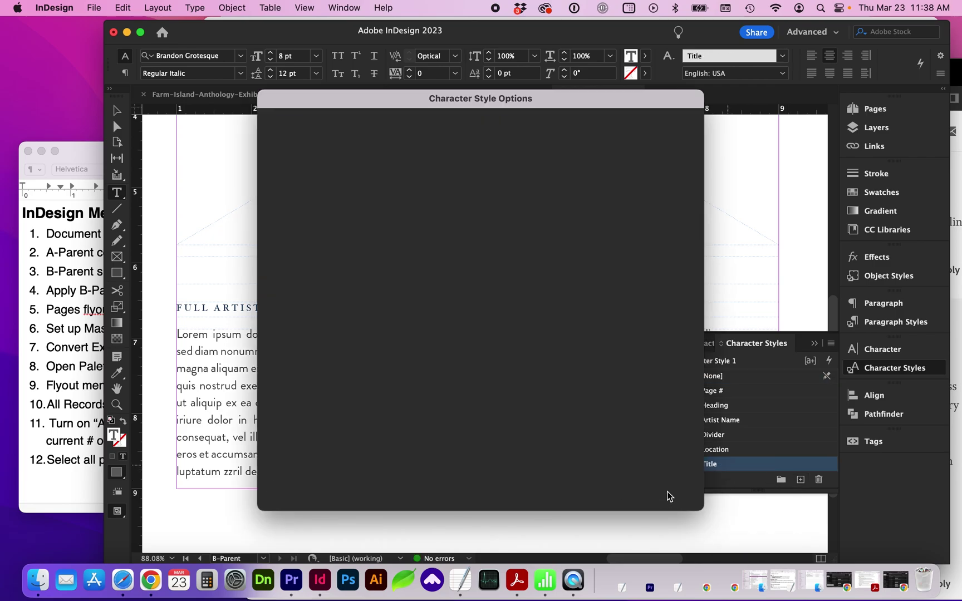
Check the styling of FULL ARTIST NAME and LOCATION in the artist line.
left_click(487, 266)
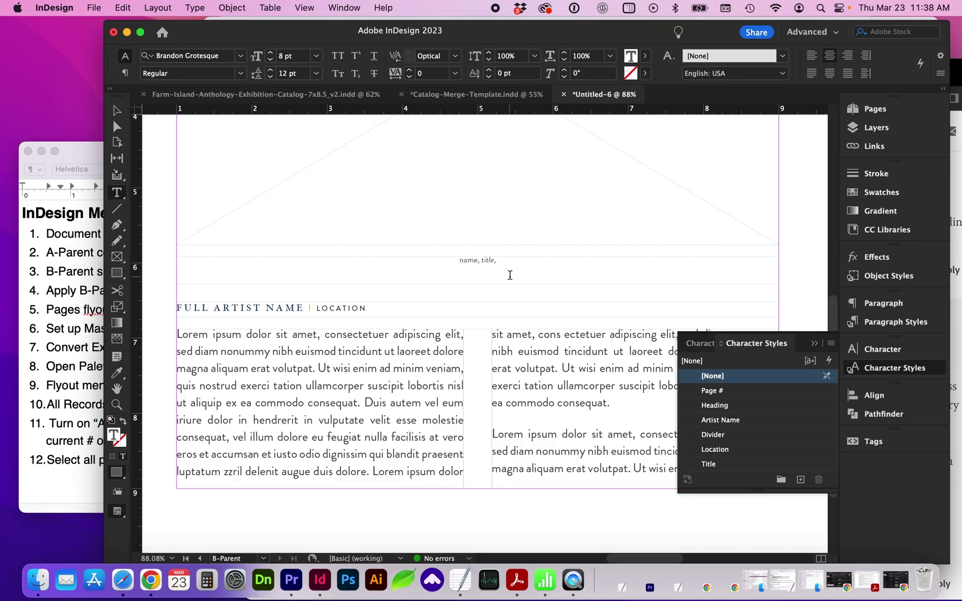
left_click_drag(305, 308, 177, 308)
double_click(319, 308)
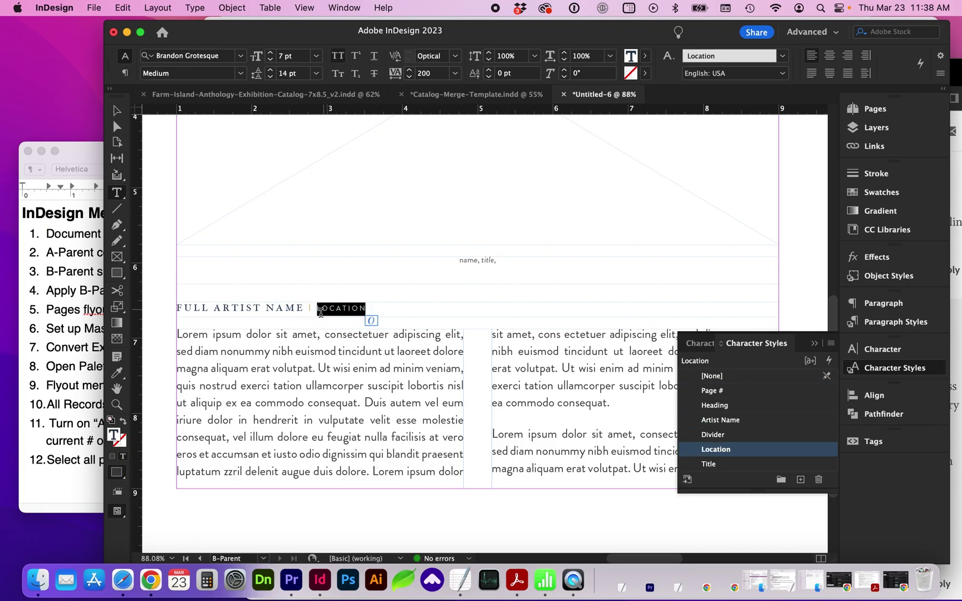
Apply B-Parent to page 1.
left_click(874, 108)
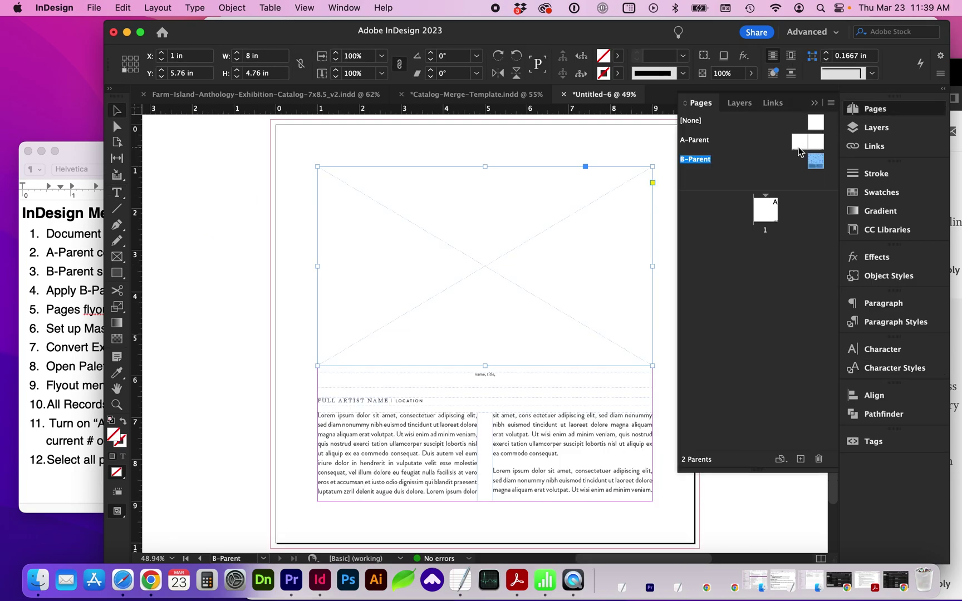
left_click(816, 161)
left_click_drag(818, 165, 765, 210)
Turn off Allow Document Pages to Shuffle.
left_click(828, 105)
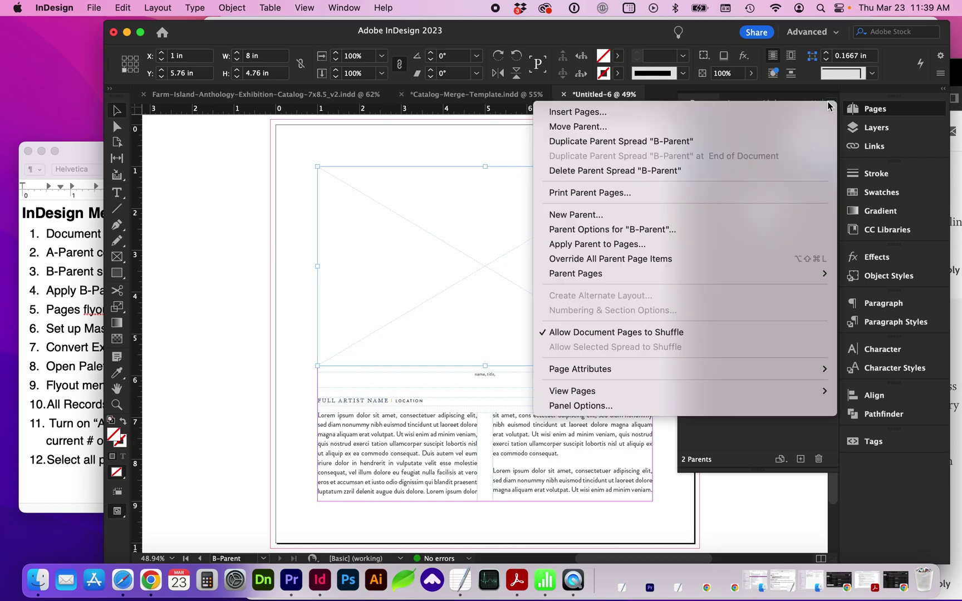
left_click(573, 333)
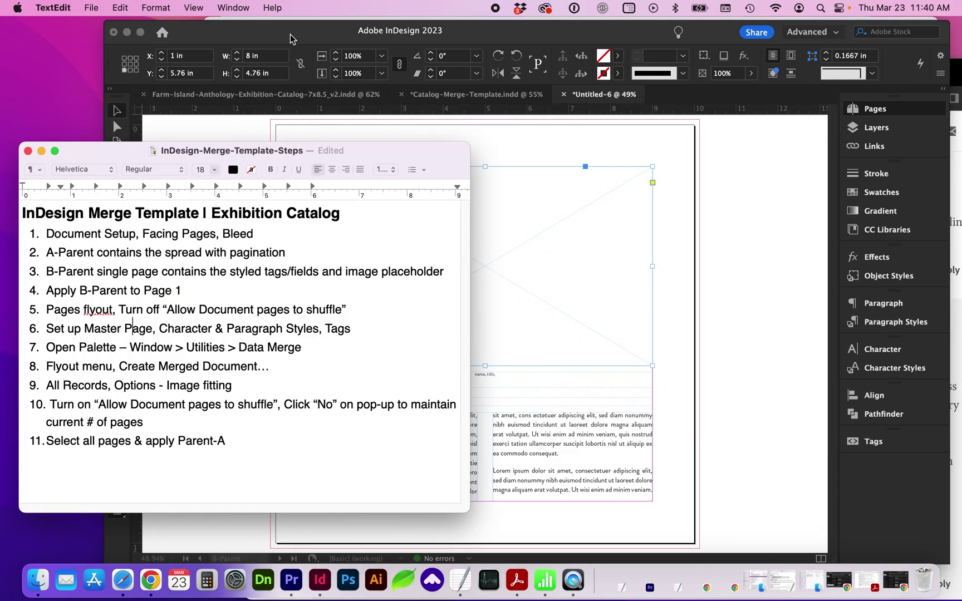
left_click(290, 38)
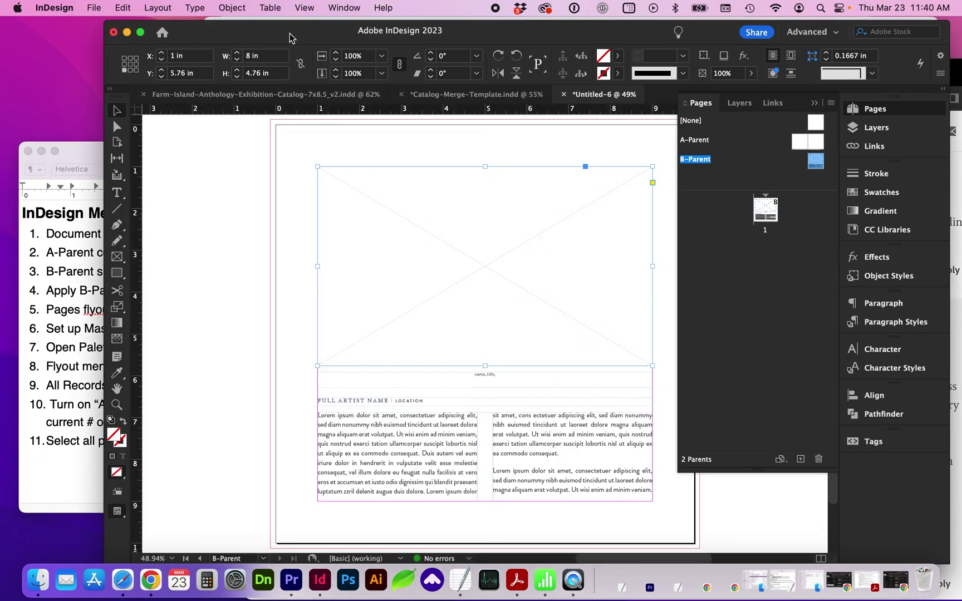
Open the Data Merge panel, then bring up the artwork-captions spreadsheet in Numbers.
left_click(344, 8)
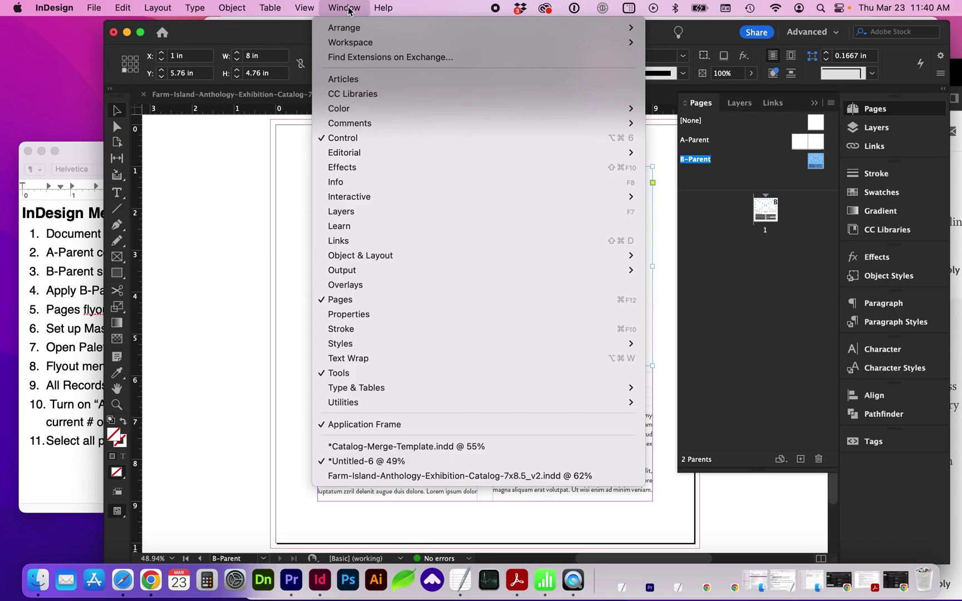
mouse_move(376, 409)
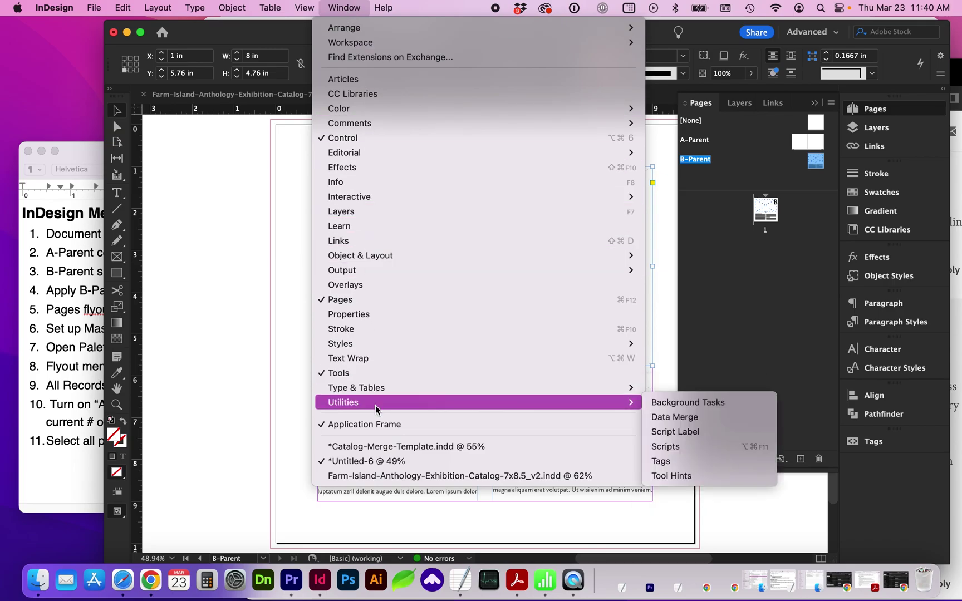
left_click(684, 418)
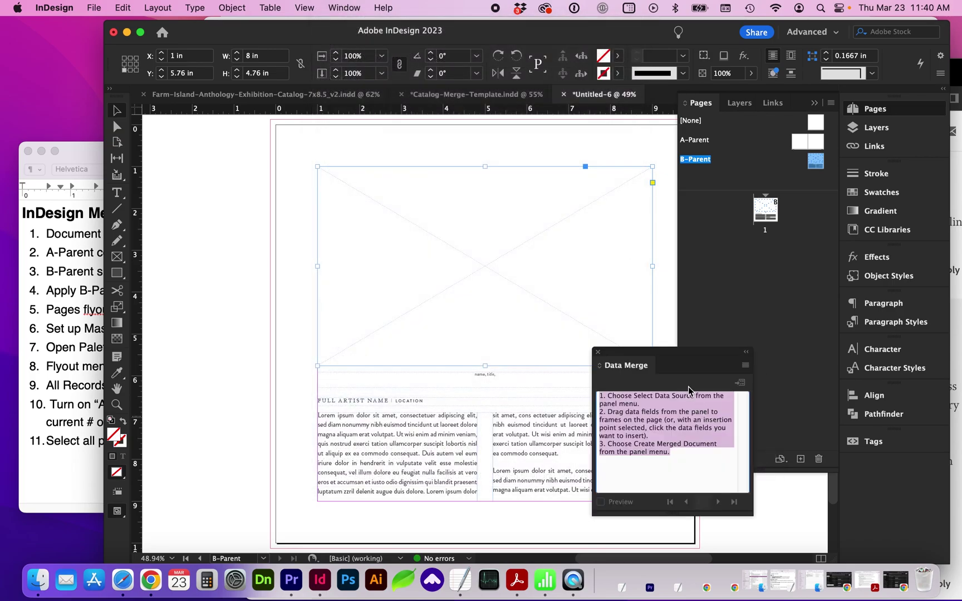
left_click_drag(679, 361, 702, 328)
left_click(545, 581)
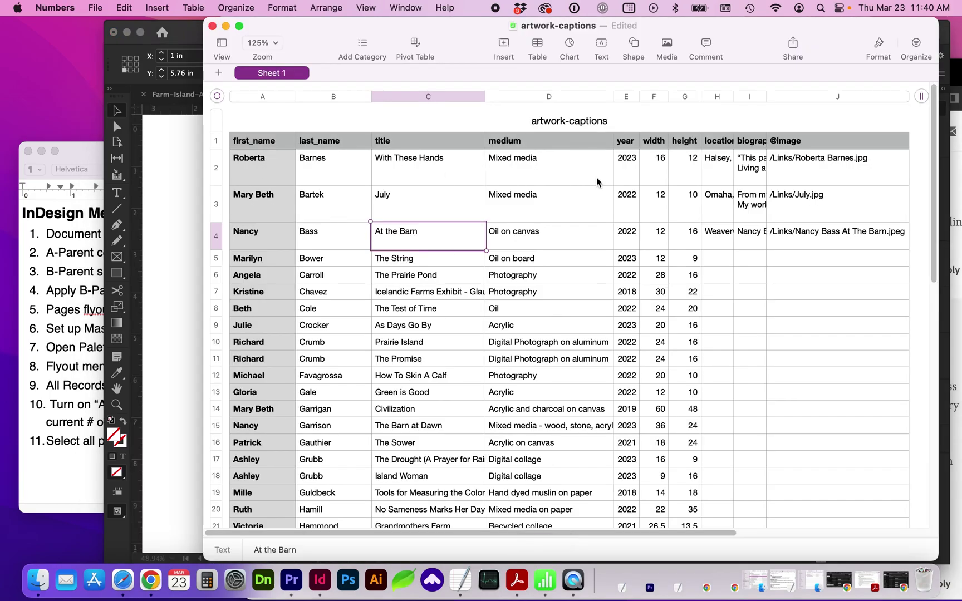
left_click(262, 144)
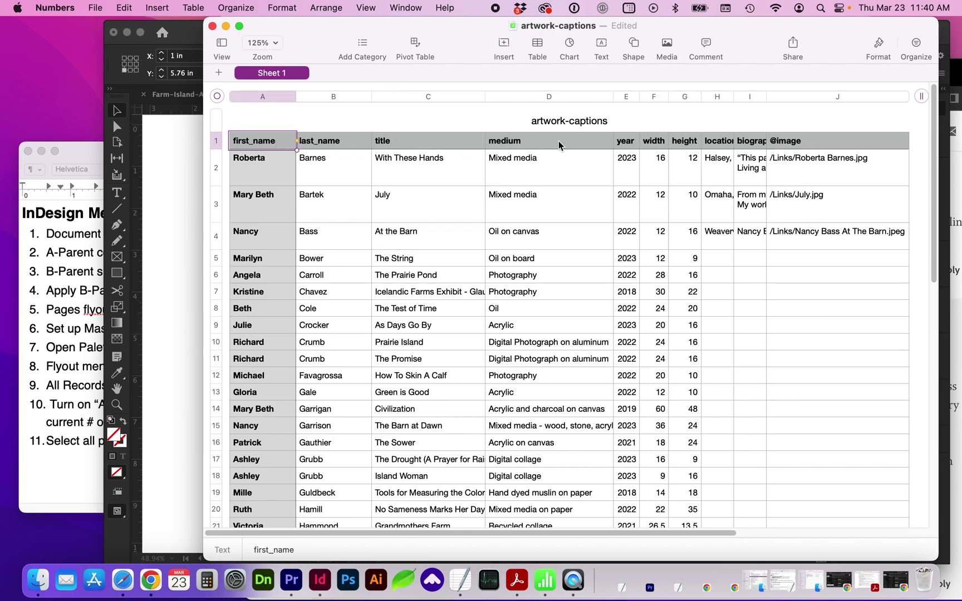
left_click(789, 146)
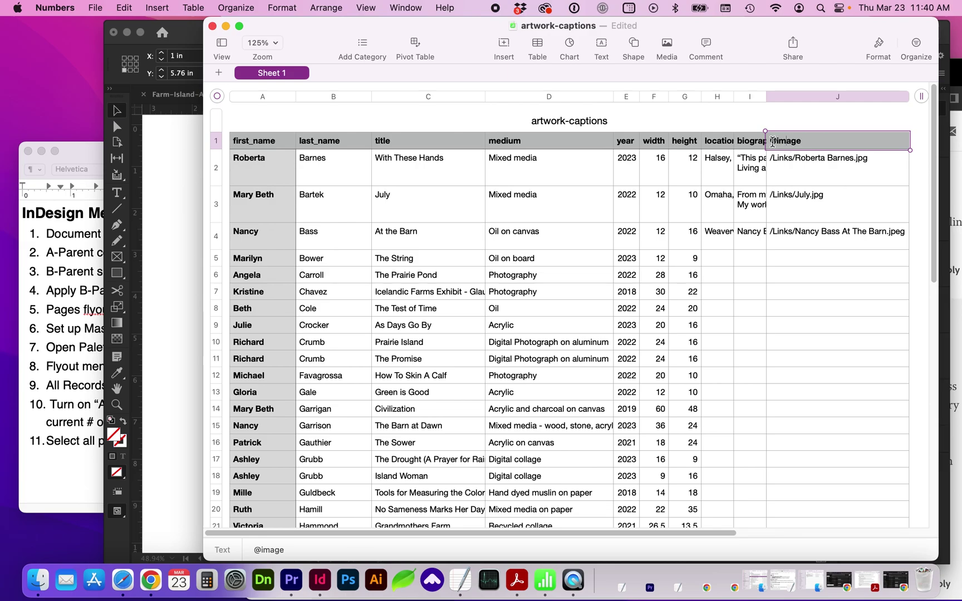
key("super+plus")
key("super+plus")
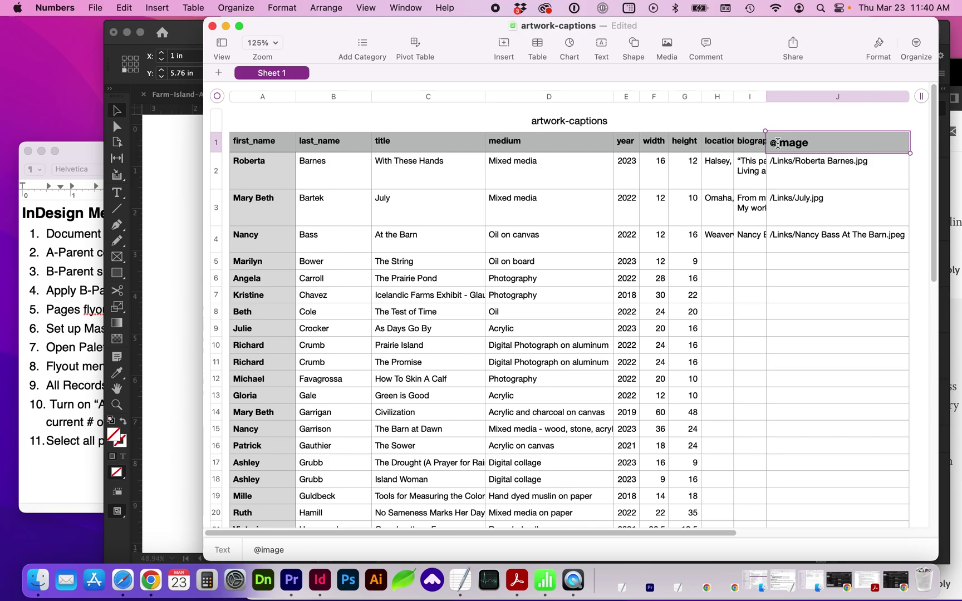
left_click(786, 161)
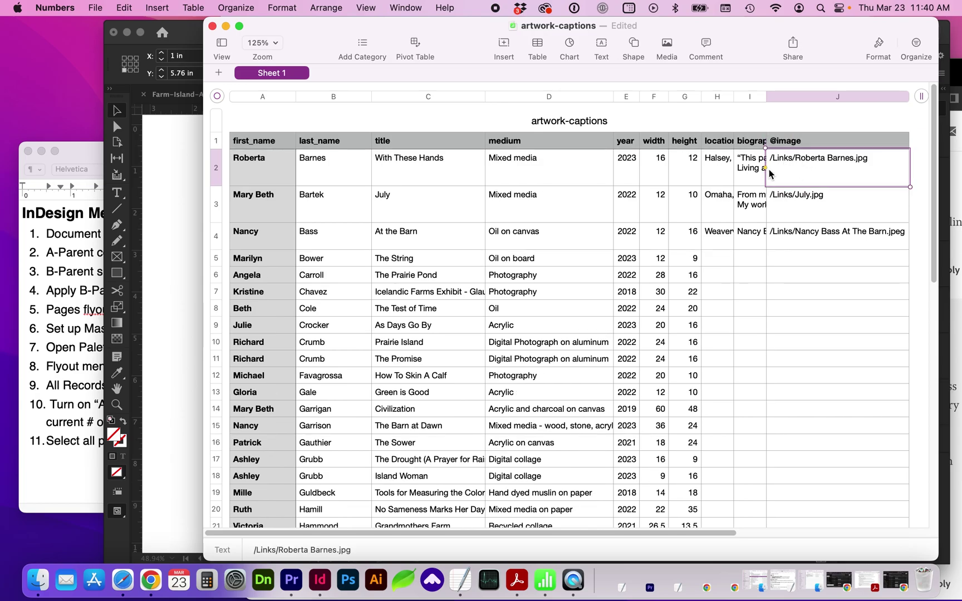
key("super+shift+period")
key("super+shift+period")
key("Up")
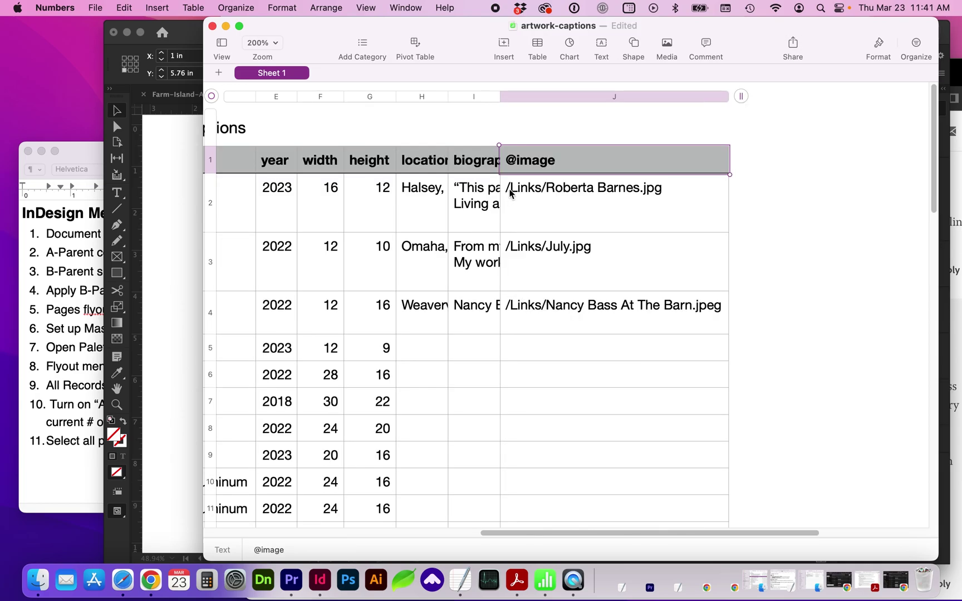
left_click(37, 580)
left_click(197, 268)
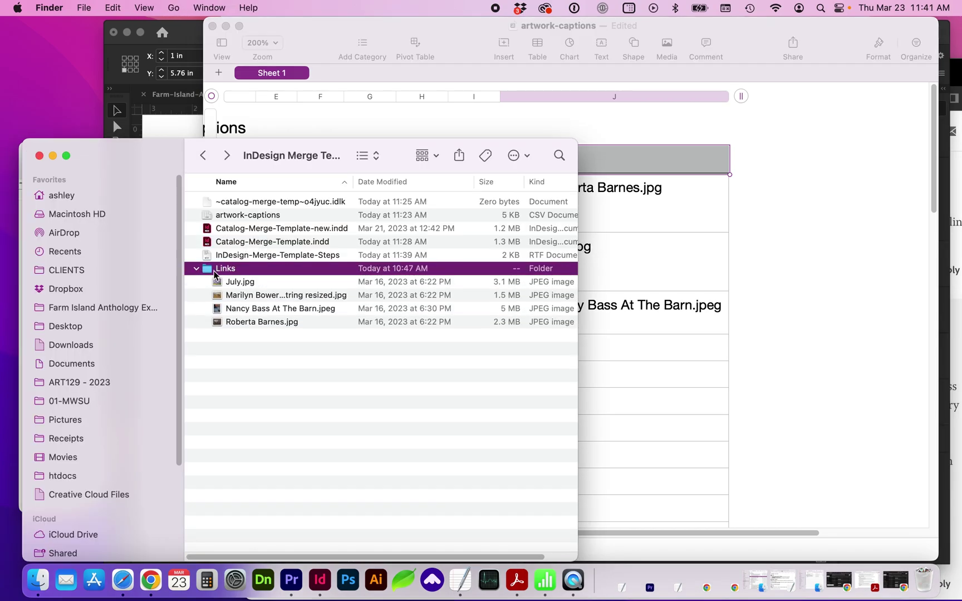
Select July.jpg in the Links folder, then return to the artwork-captions spreadsheet.
left_click(232, 283)
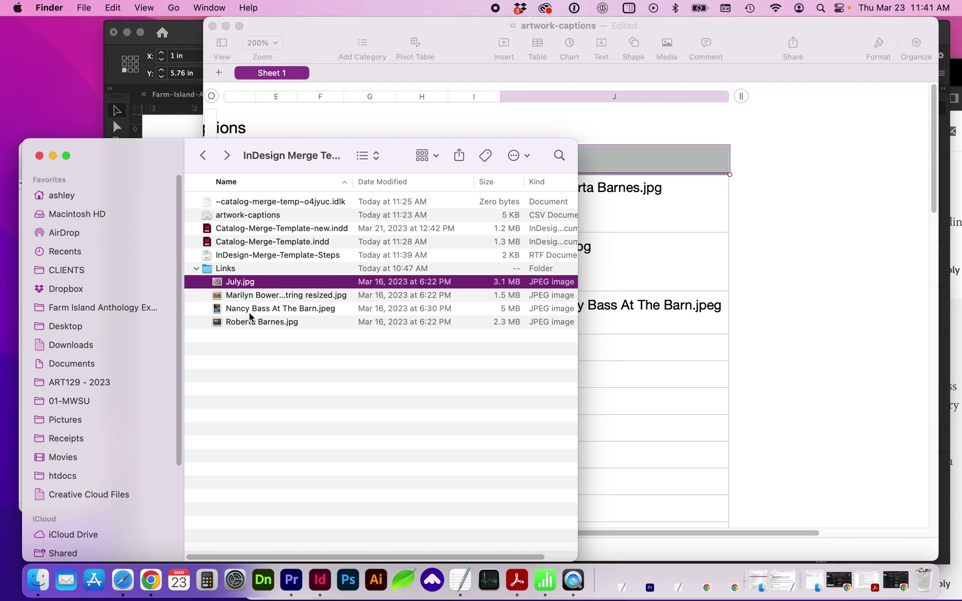
left_click(477, 31)
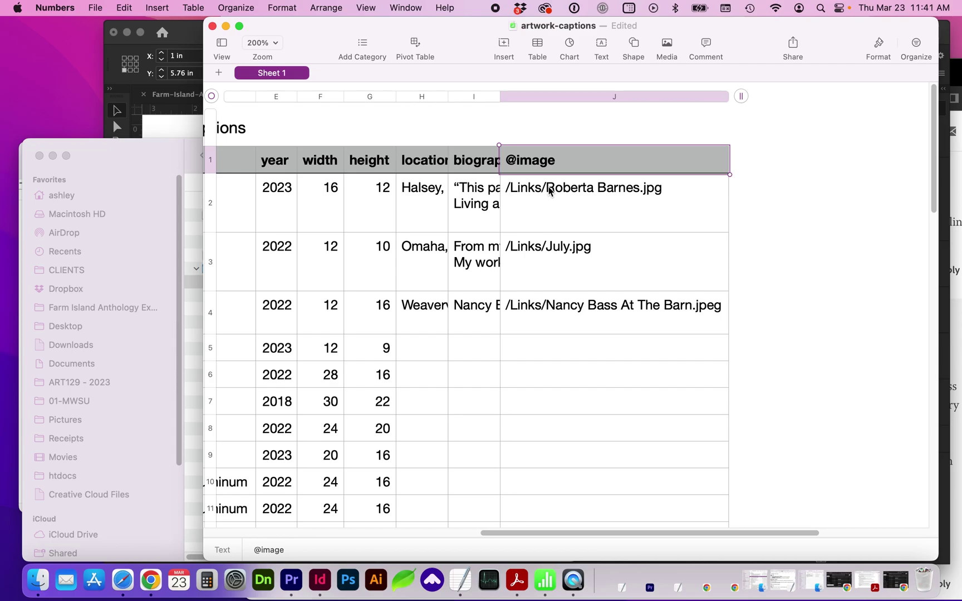
From the artwork-captions spreadsheet, start a File > Export To > CSV export and reach the save dialog.
left_click(143, 153)
left_click(560, 95)
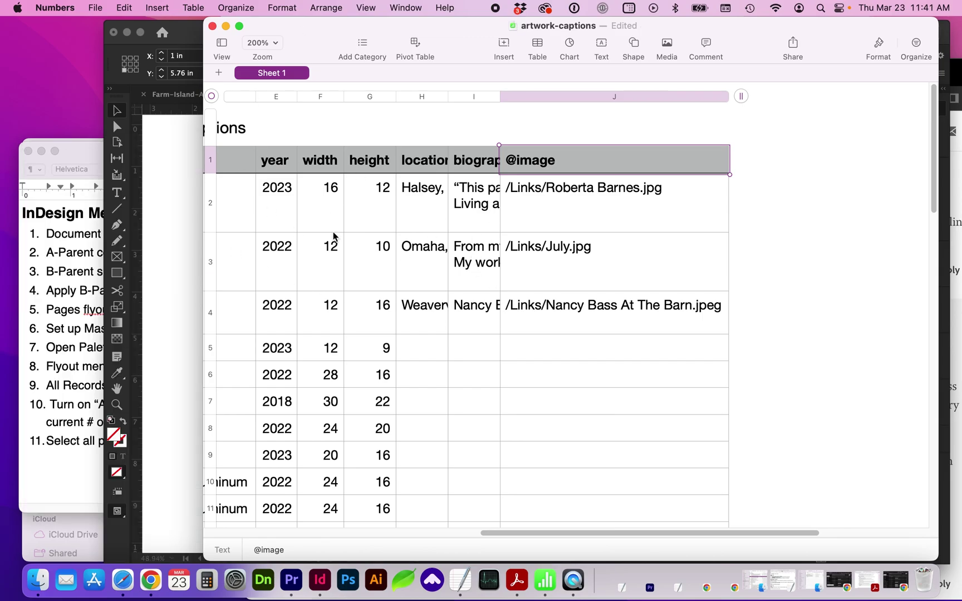
left_click(98, 8)
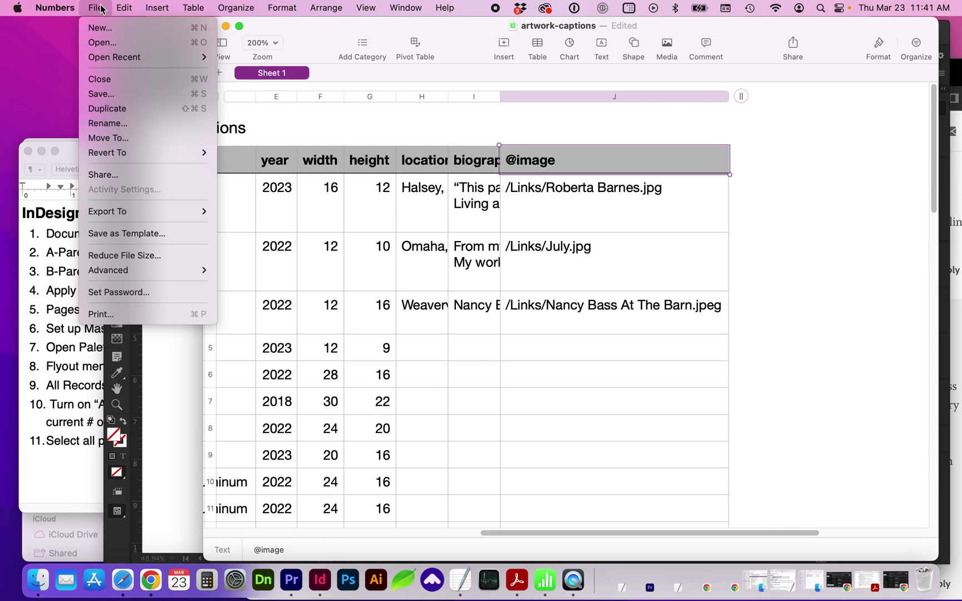
mouse_move(111, 212)
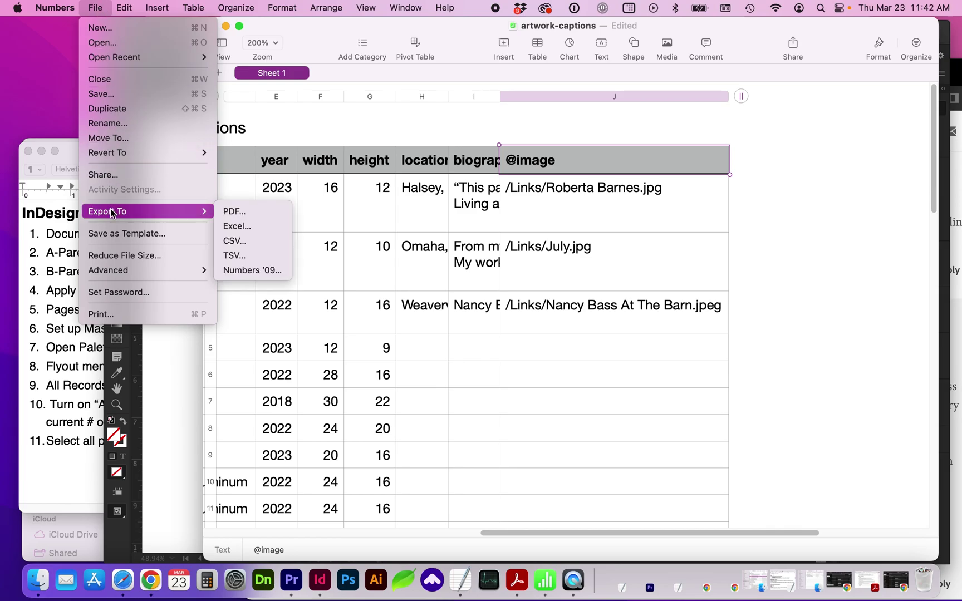
left_click(228, 240)
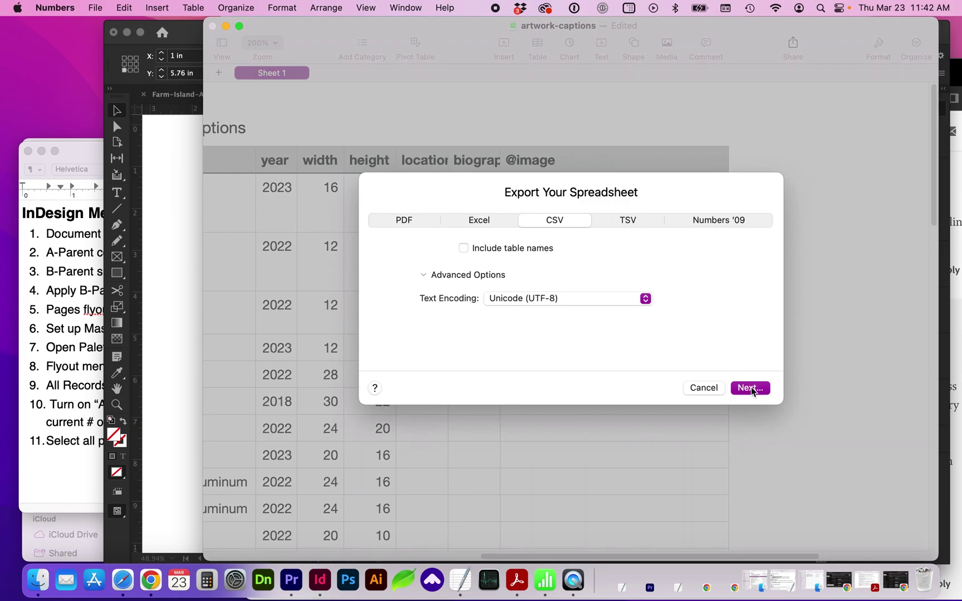
left_click(750, 388)
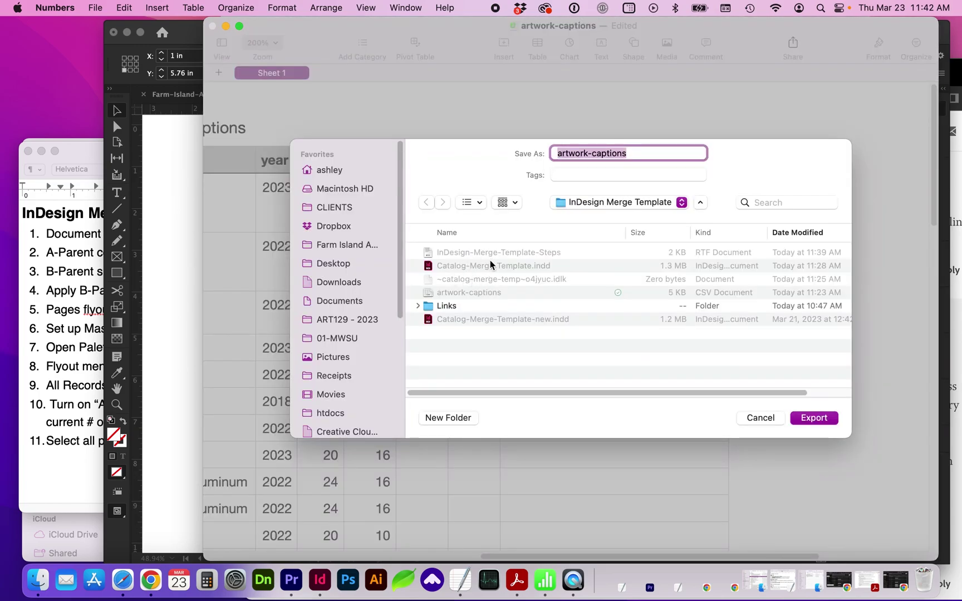
Save the artwork-captions CSV, then select it as the Data Merge source in InDesign.
left_click(813, 418)
key("super+Tab")
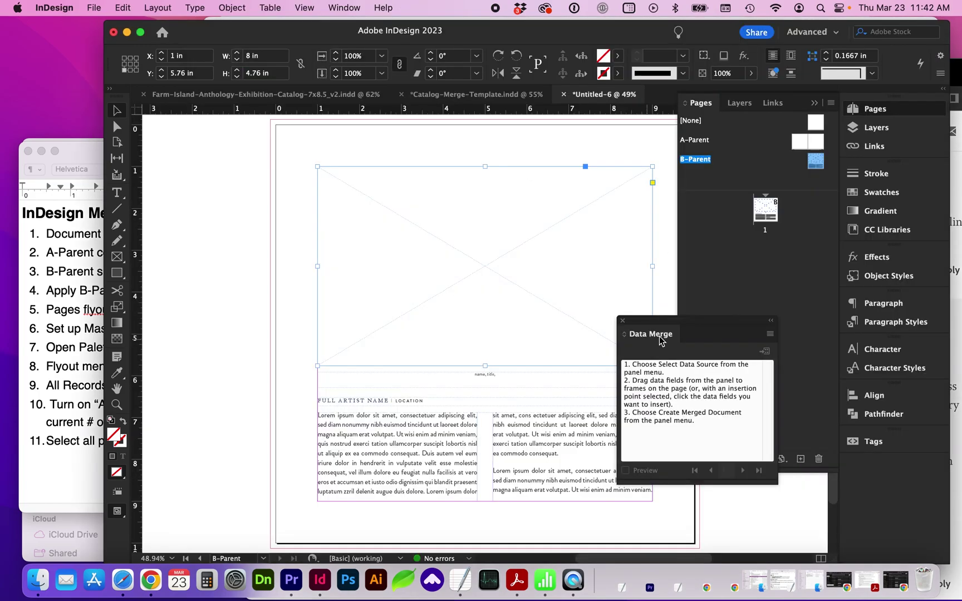
left_click(770, 335)
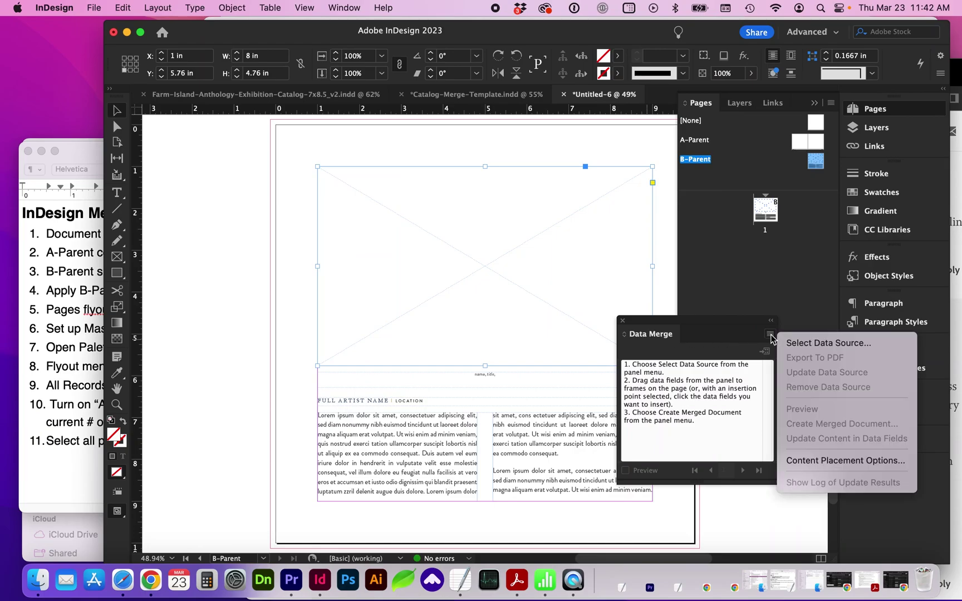
left_click(802, 342)
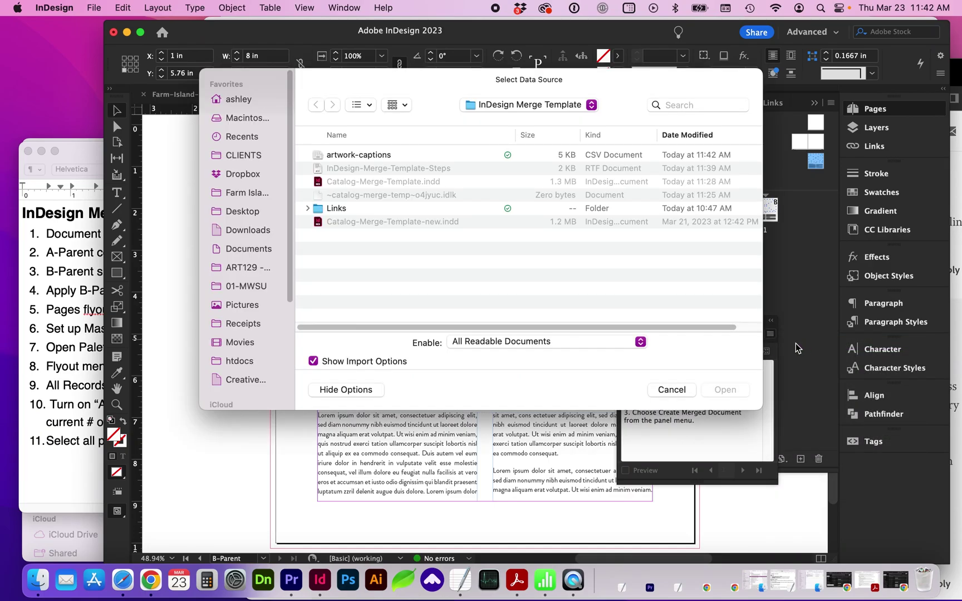
left_click(351, 158)
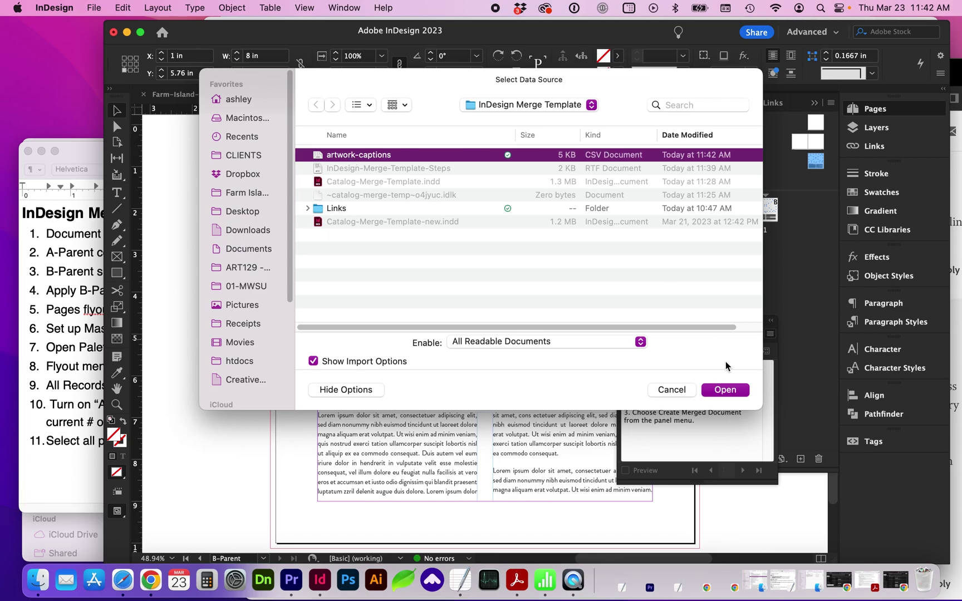
left_click(723, 391)
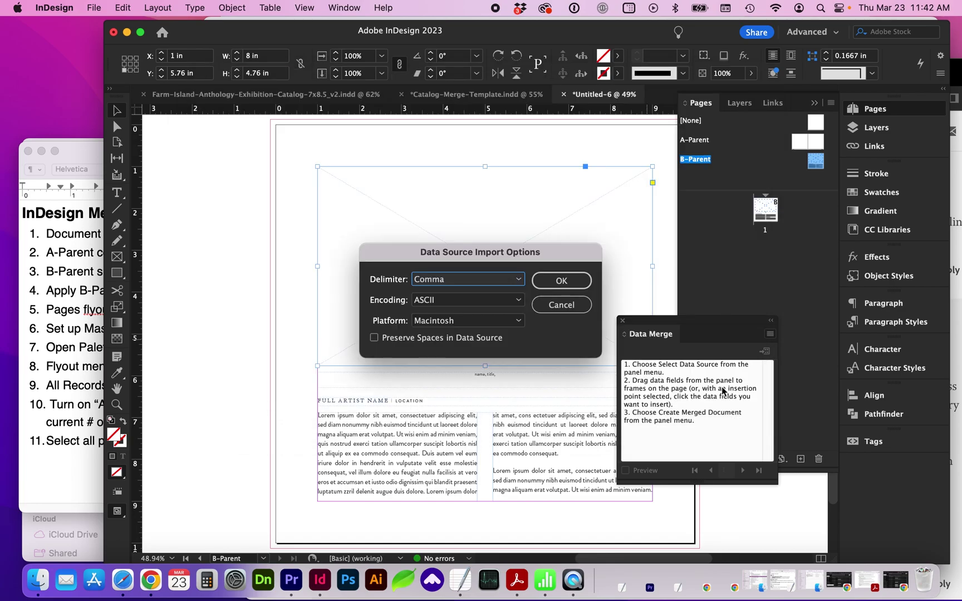
Accept the comma import settings and replace the caption's name with first_name and last_name fields.
left_click(566, 282)
scroll(492, 316, "right", 3)
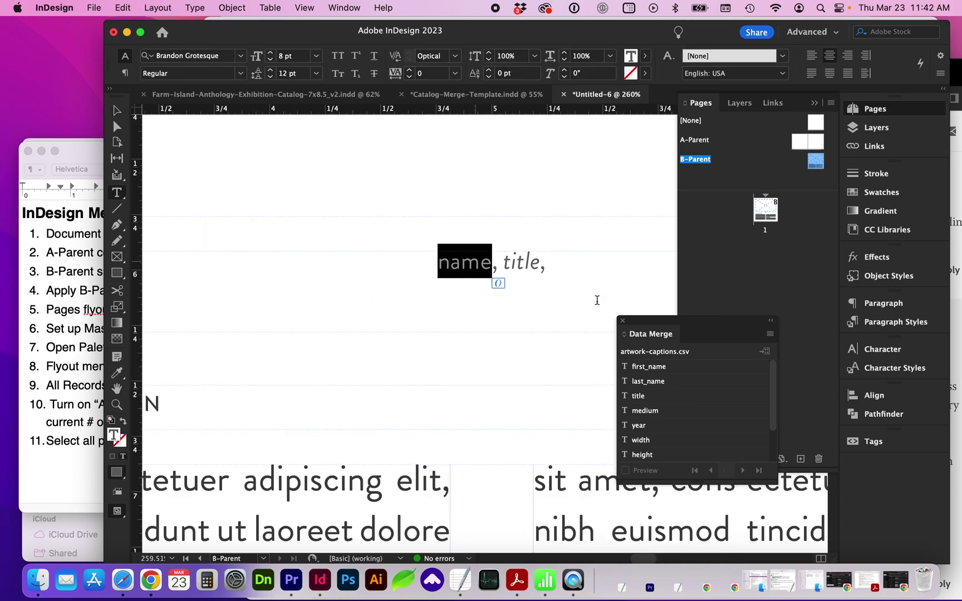
left_click(664, 369)
key("Right")
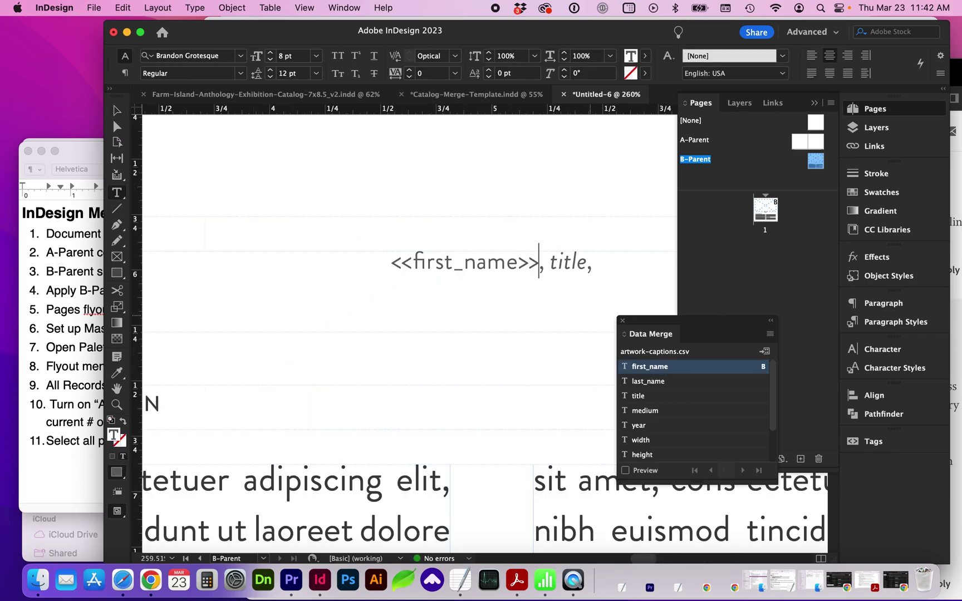
left_click(638, 379)
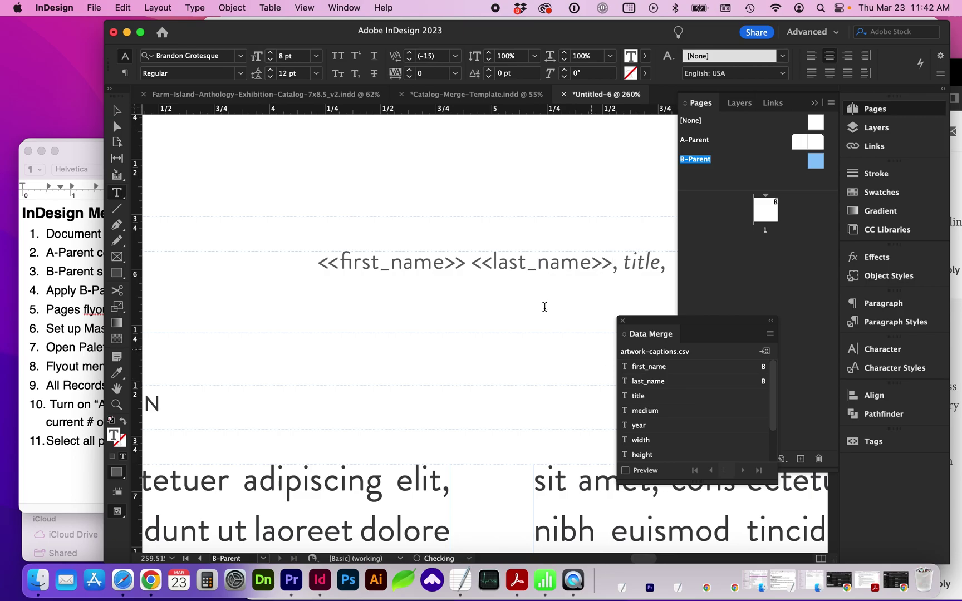
Add title, medium, year and width x height fields to the caption, separated by commas.
scroll(369, 316, "right", 5)
scroll(369, 316, "up", 2)
double_click(445, 343)
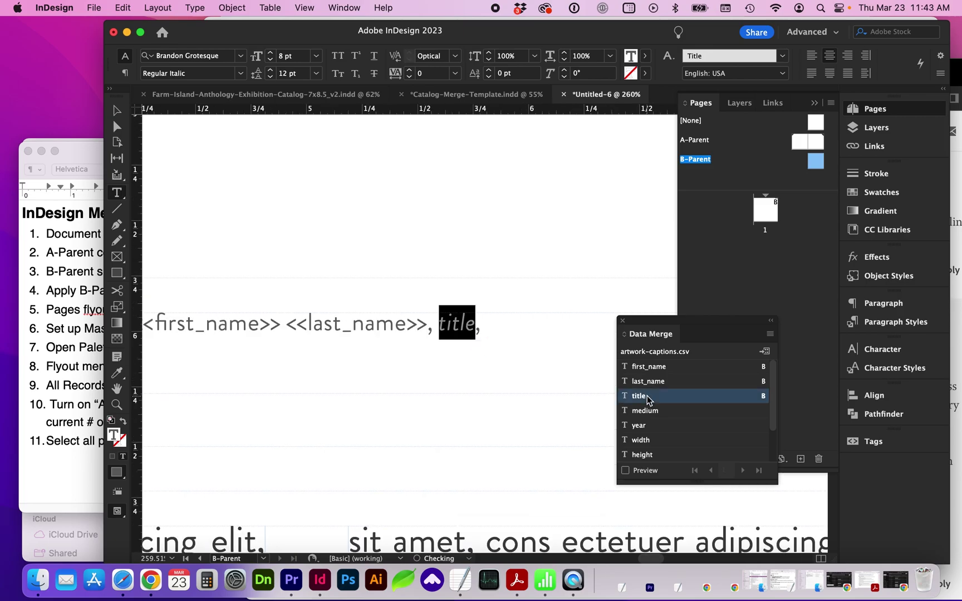
left_click(639, 396)
left_click(518, 330)
left_click(645, 410)
type(",")
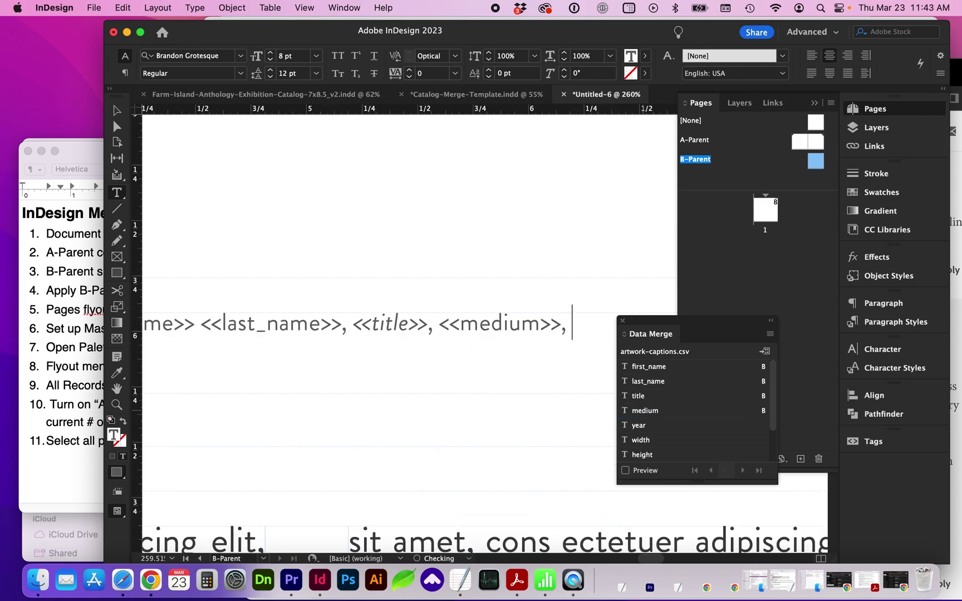
left_click(655, 426)
type(",")
left_click(640, 440)
type("x")
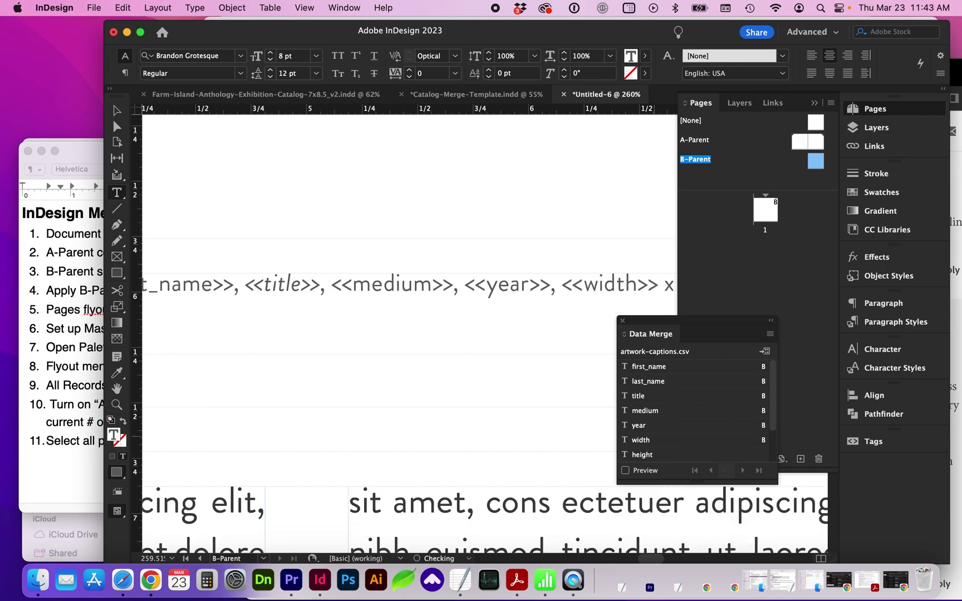
left_click(642, 454)
left_click(405, 327)
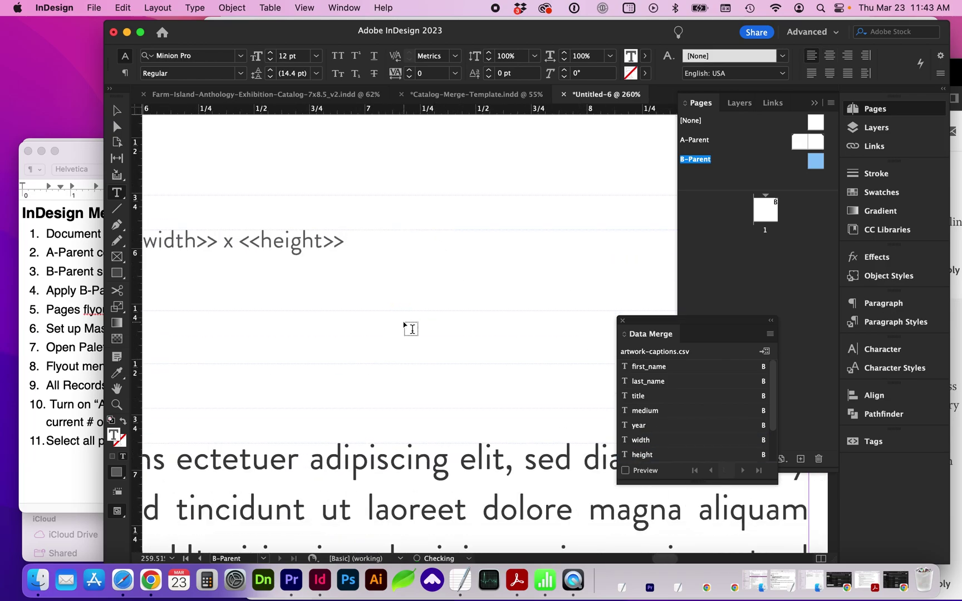
Replace the FULL ARTIST NAME and LOCATION header placeholders with first_name, last_name and location fields.
scroll(699, 402, "down", 2)
key("cmd+0")
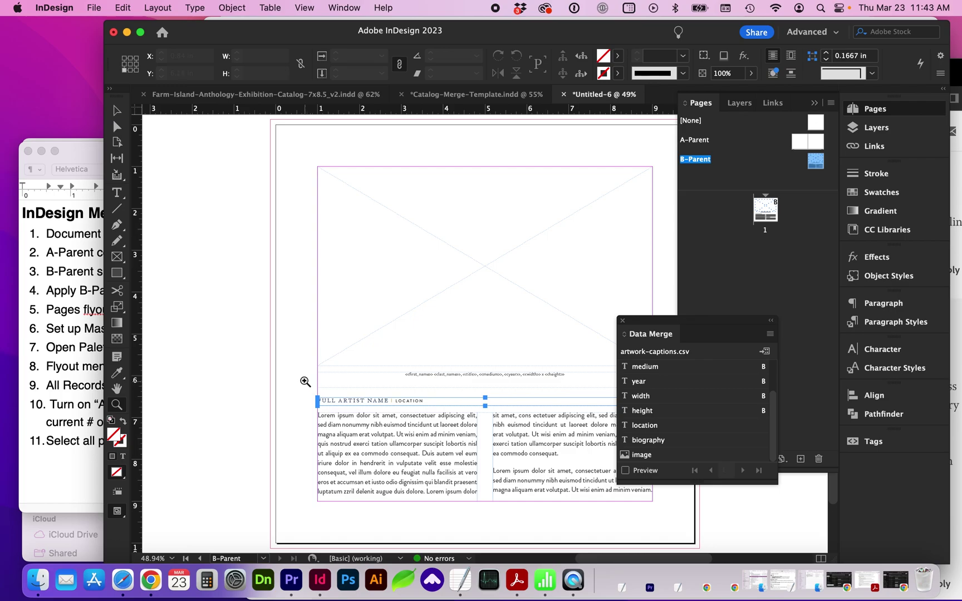
scroll(457, 429, "up", 5)
left_click_drag(442, 266, 186, 266)
scroll(632, 400, "up", 3)
left_click(645, 366)
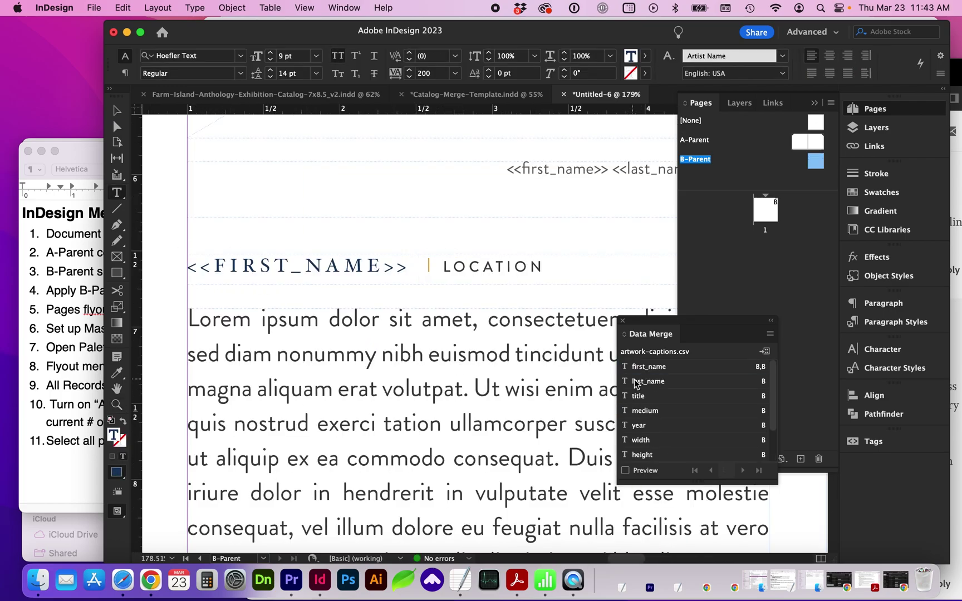
left_click(646, 381)
key("shift+cmd+Right")
scroll(666, 386, "down", 1)
scroll(666, 386, "down", 1)
left_click(665, 425)
scroll(395, 512, "down", 3)
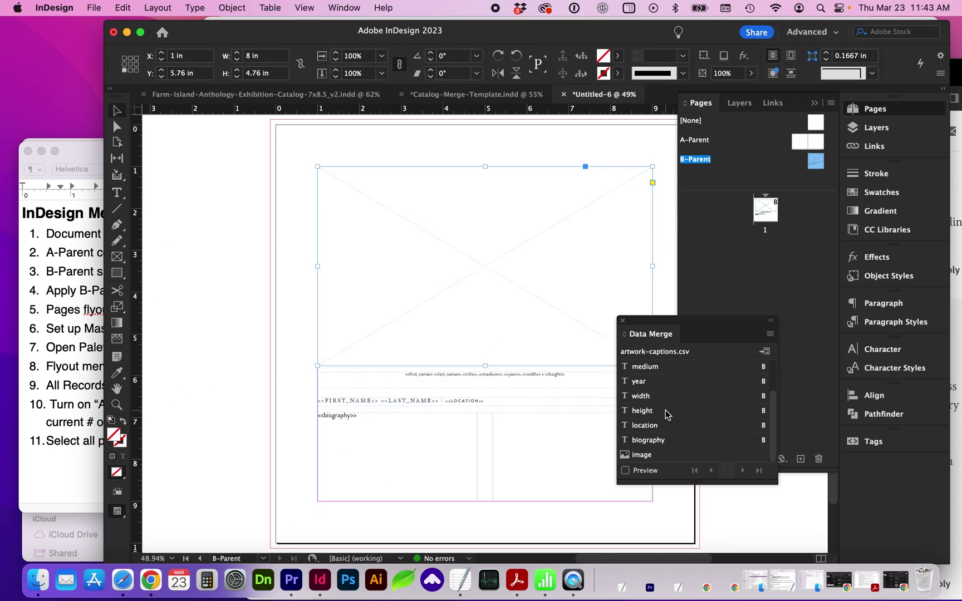
Put the image field in the artwork frame, keep Fit Images Proportionally, and preview record 1.
left_click_drag(645, 454, 525, 290)
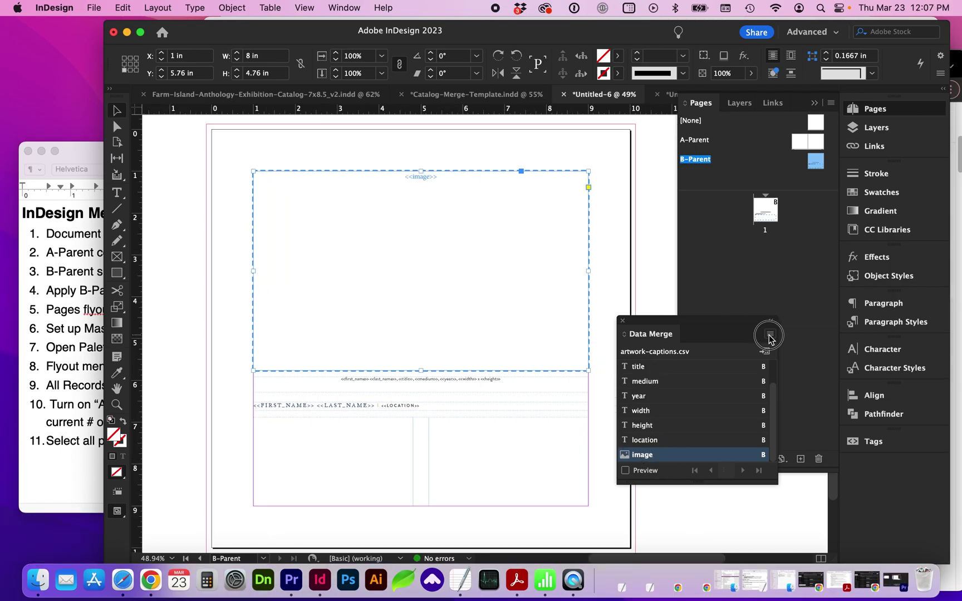
left_click(769, 334)
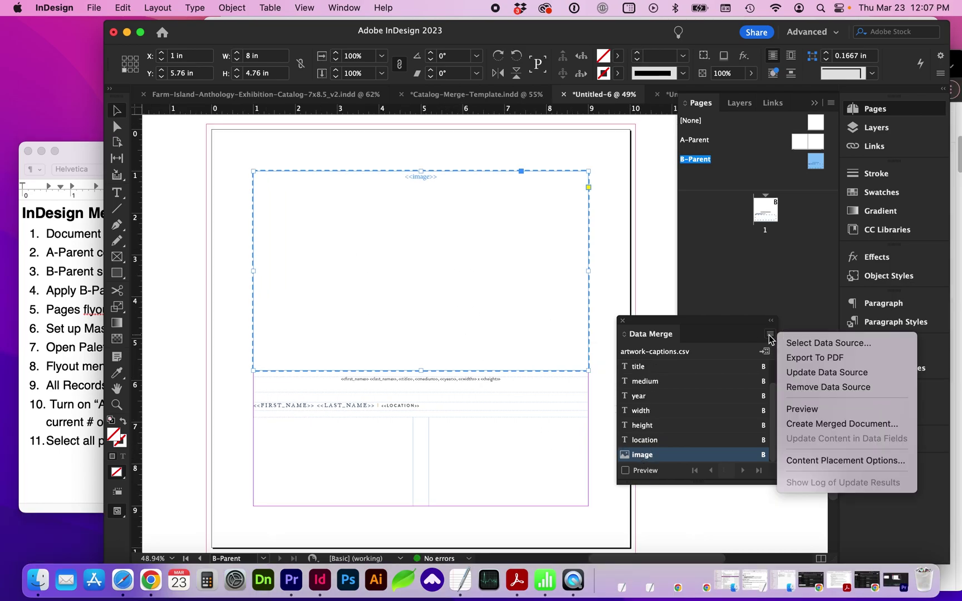
left_click(826, 461)
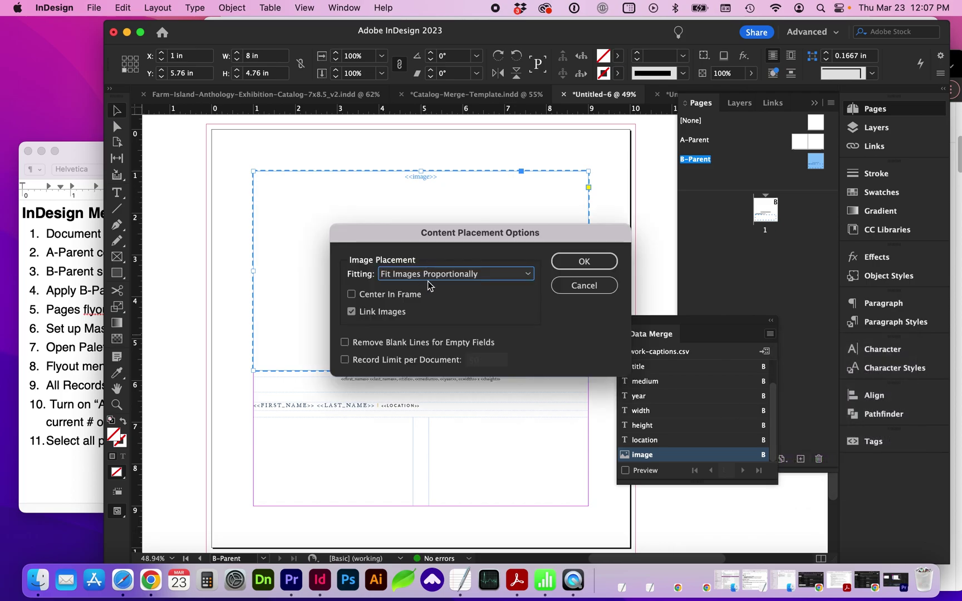
left_click(398, 275)
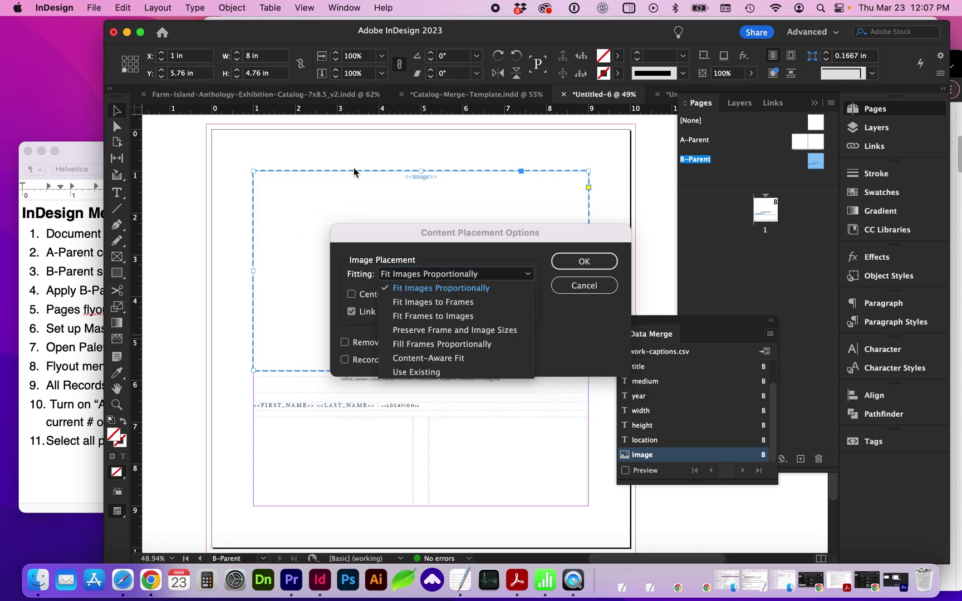
left_click(413, 288)
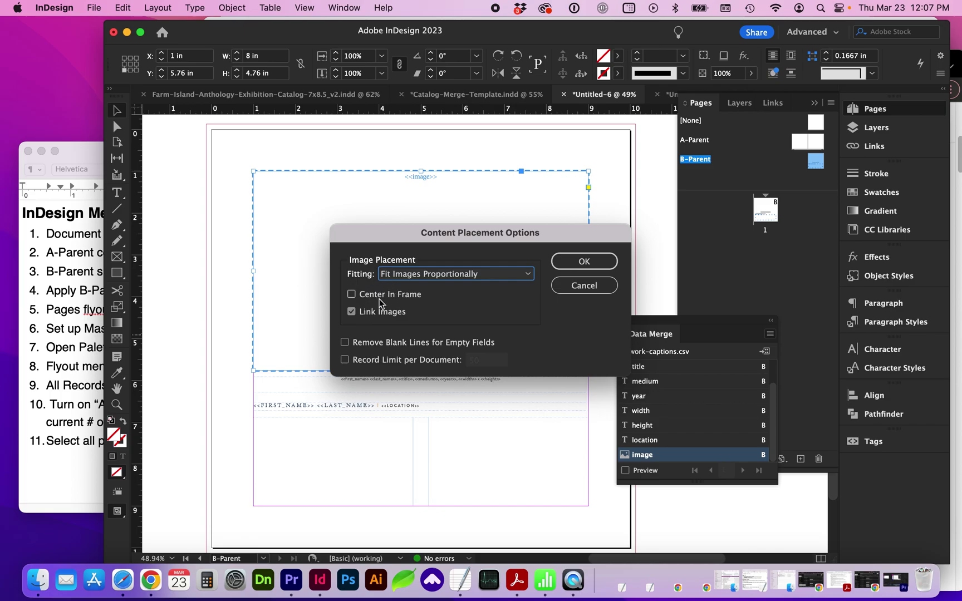
left_click(583, 261)
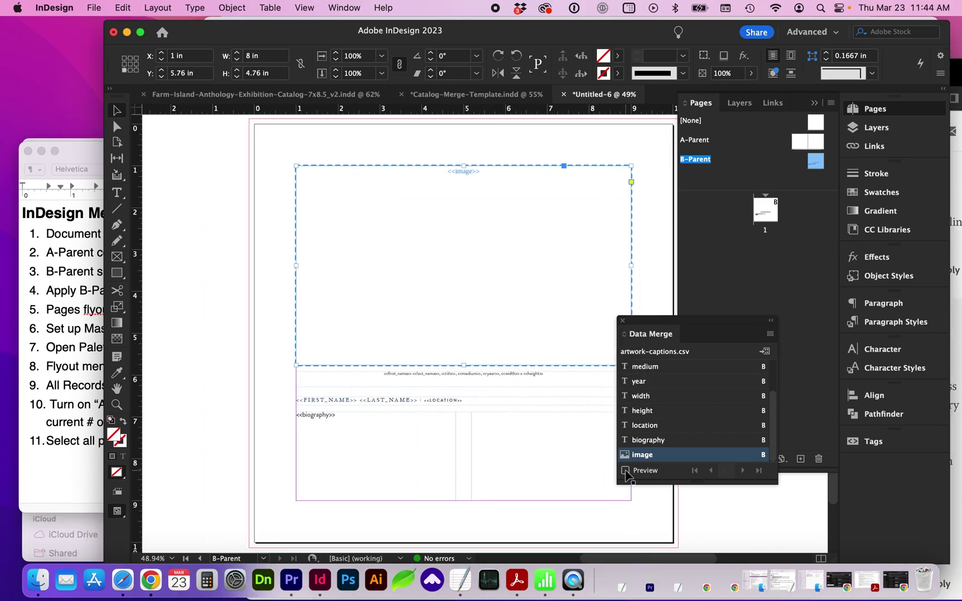
left_click(625, 471)
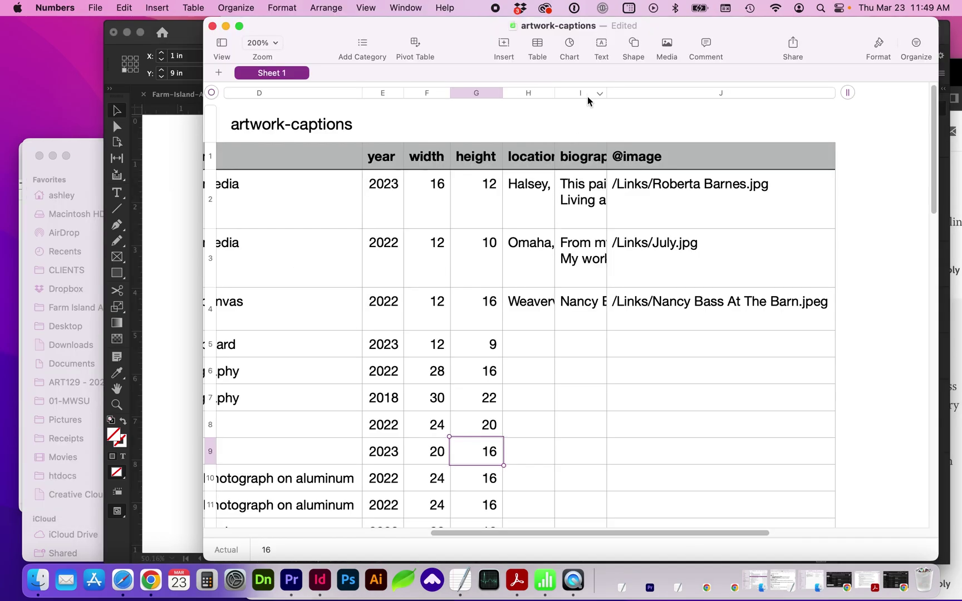
Remove column I (biography) from the artwork-captions table in Numbers.
left_click(585, 94)
right_click(579, 96)
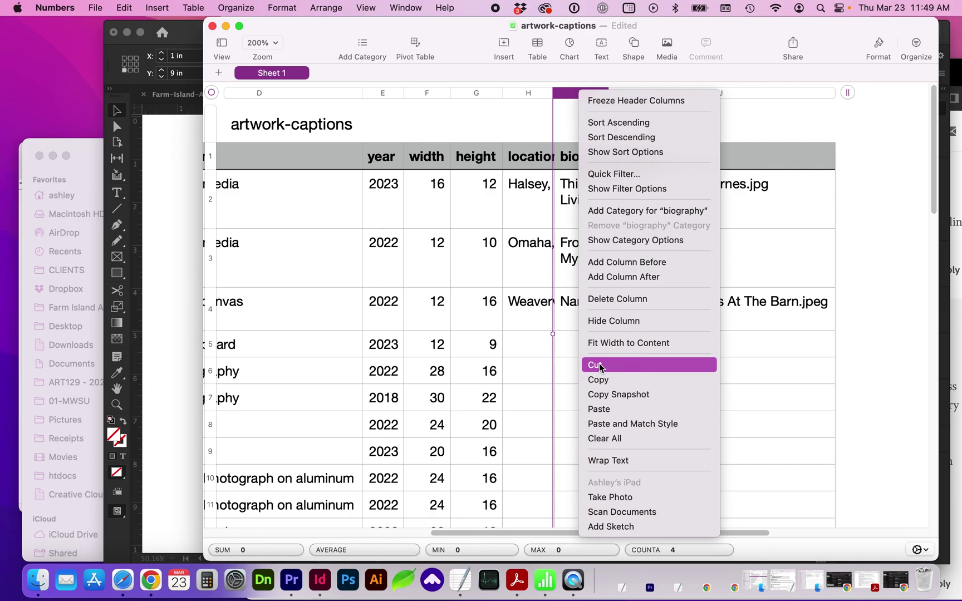
left_click(563, 239)
left_click(570, 255)
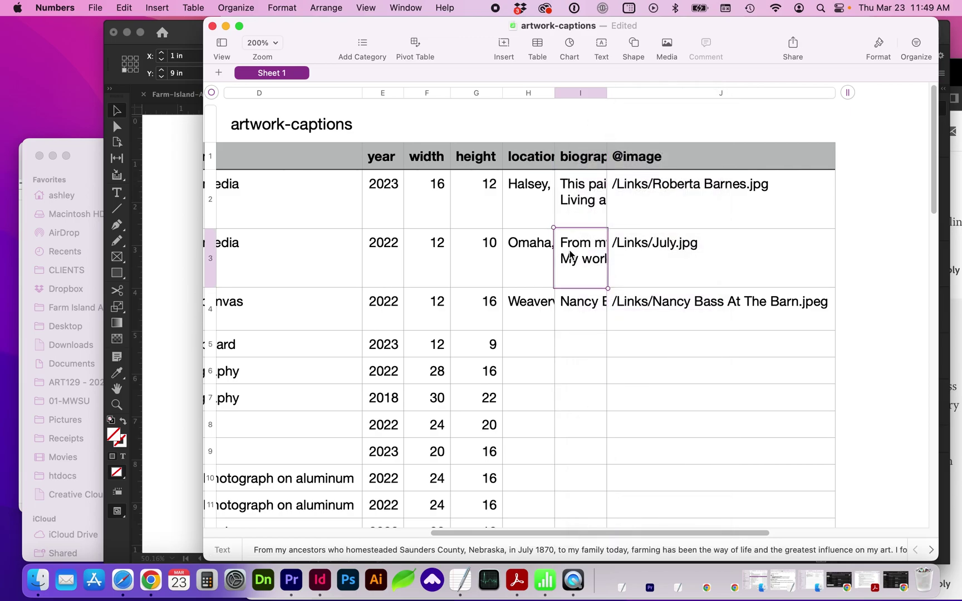
left_click(570, 255)
left_click(498, 274)
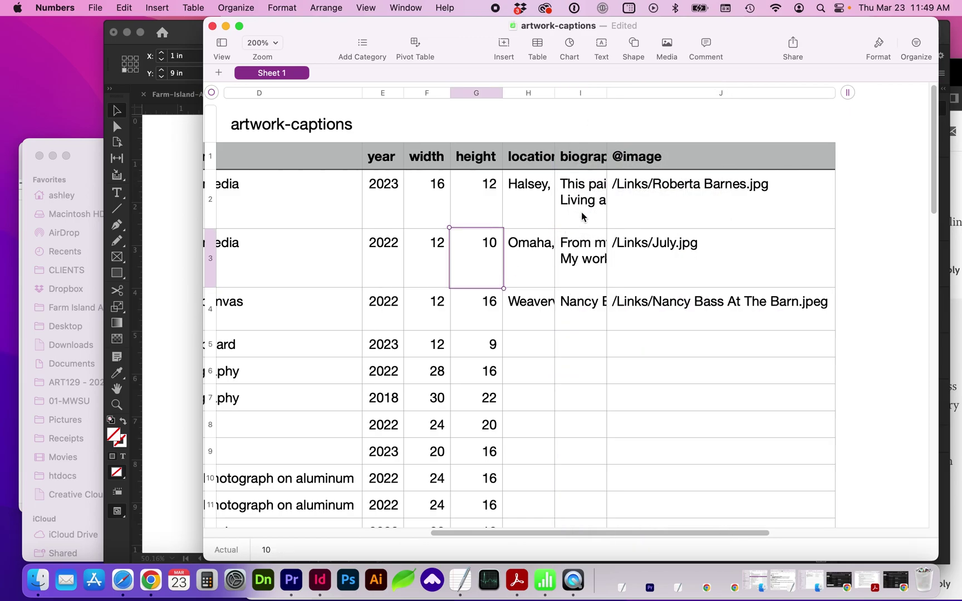
left_click(580, 93)
key("BackSpace")
left_click(165, 235)
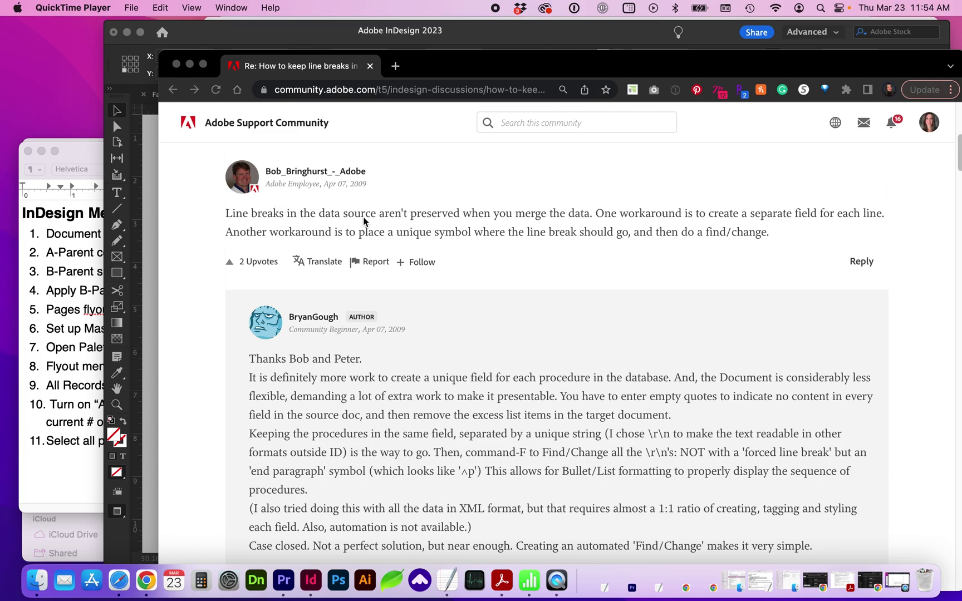
Turn on Data Merge Preview and zoom in on the first record's caption and artist name.
scroll(356, 376, "down", 1)
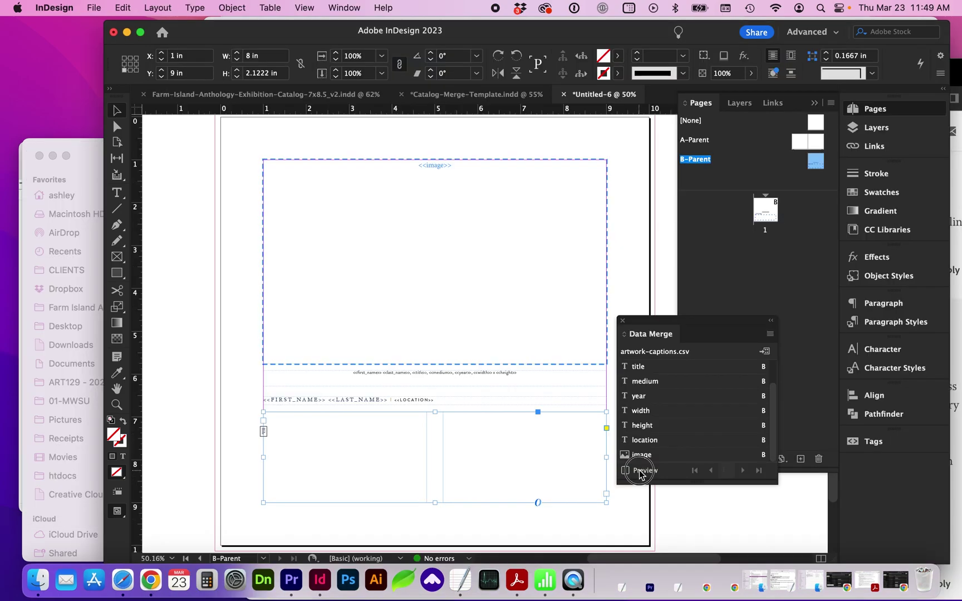
left_click(639, 471)
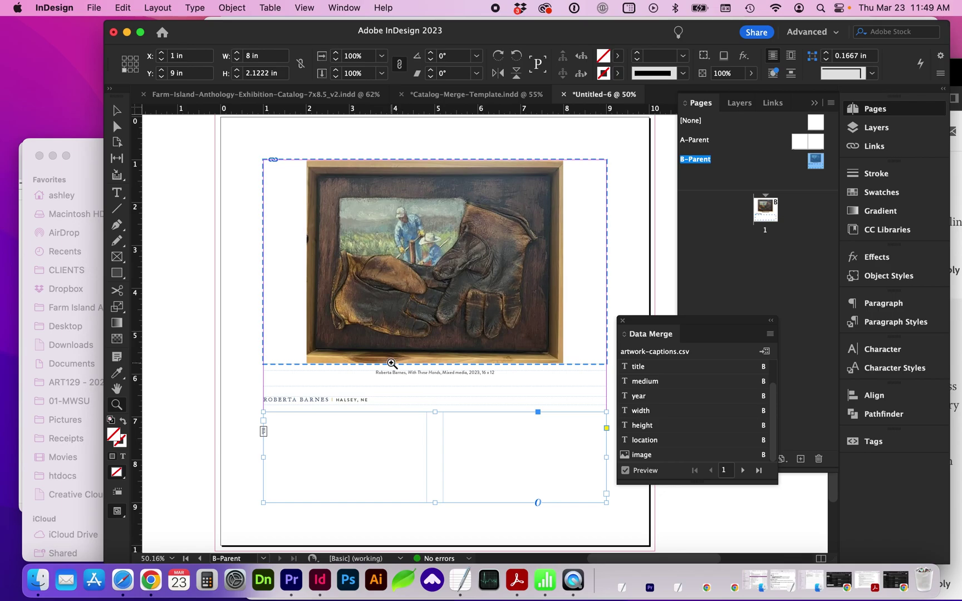
left_click_drag(239, 265, 619, 500)
scroll(517, 473, "down", 3)
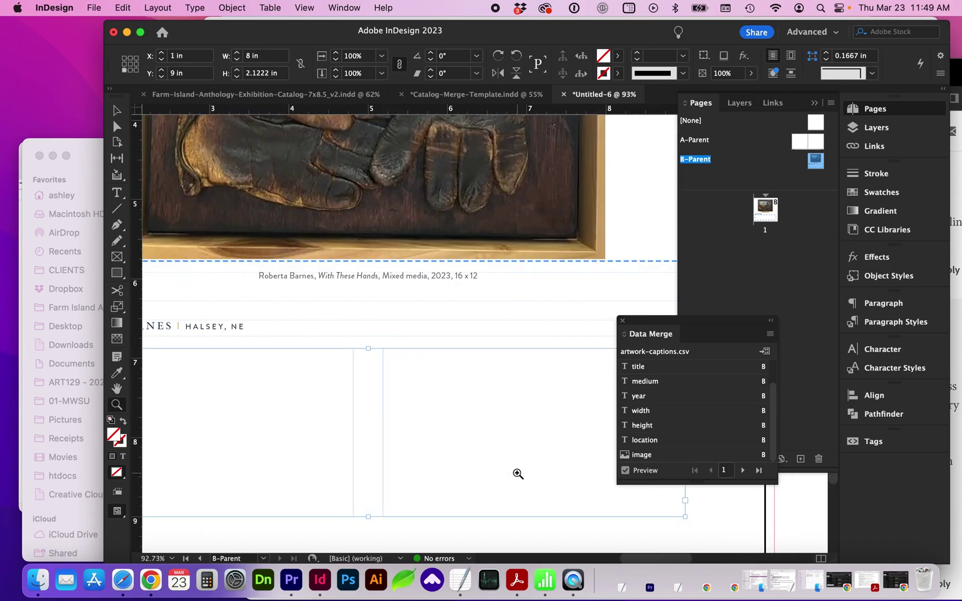
scroll(518, 474, "left", 1)
key("super+0")
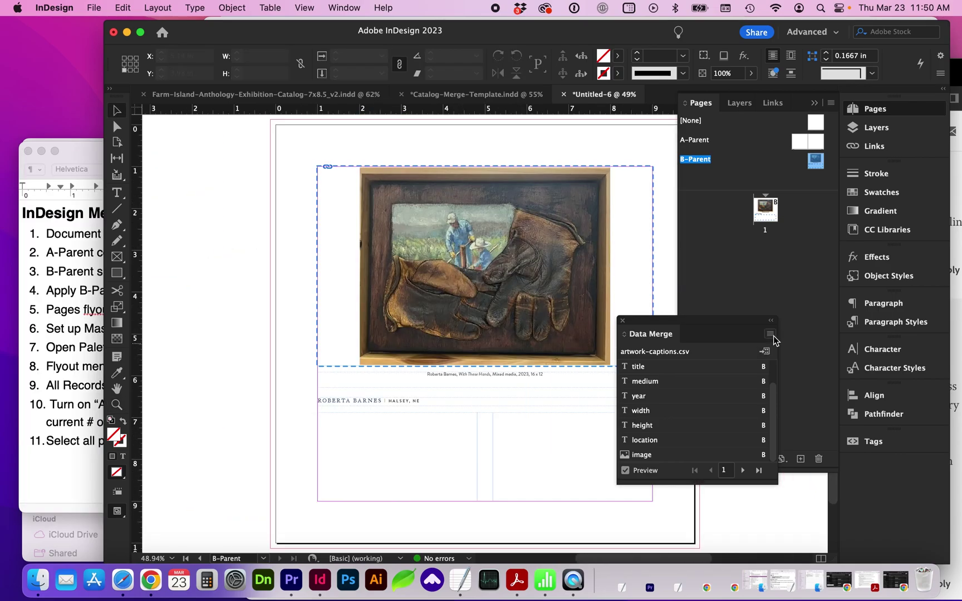
Create a merged document from All Records, one record per page.
left_click(770, 333)
left_click(804, 423)
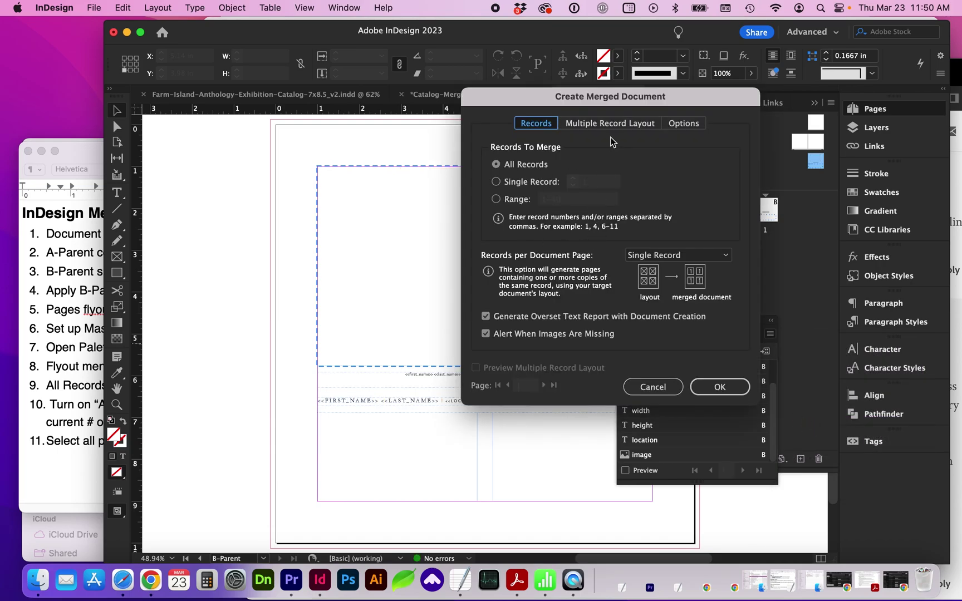
key("Return")
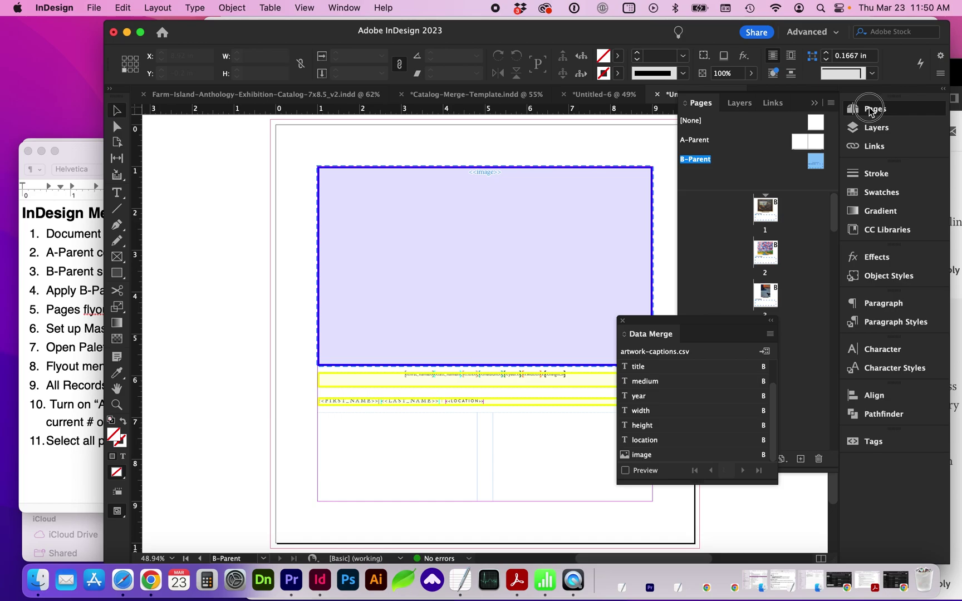
left_click(868, 110)
left_click(867, 108)
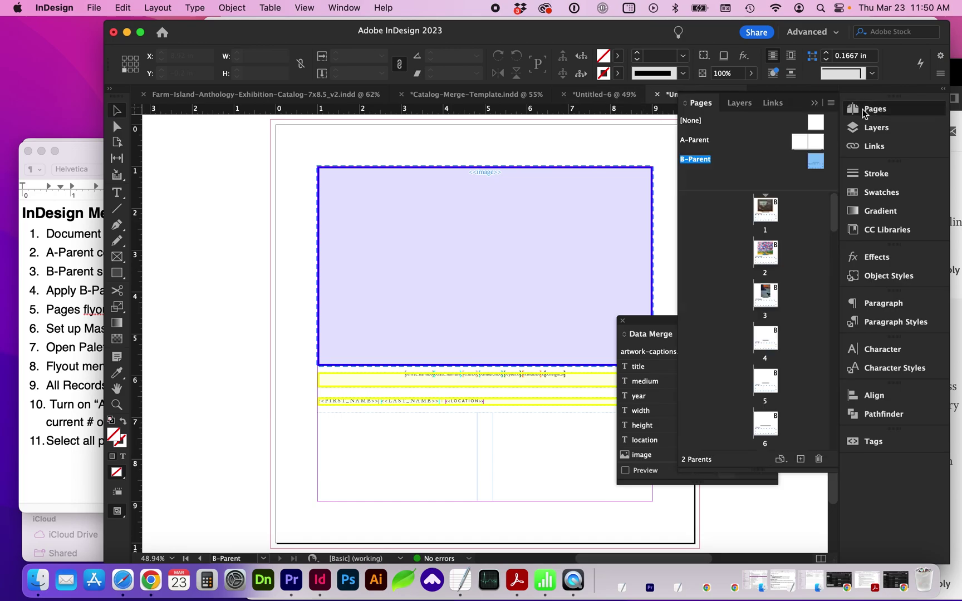
left_click(602, 96)
View merged page 1 in Preview screen mode, fit it, and select pages 1 through 40.
double_click(765, 209)
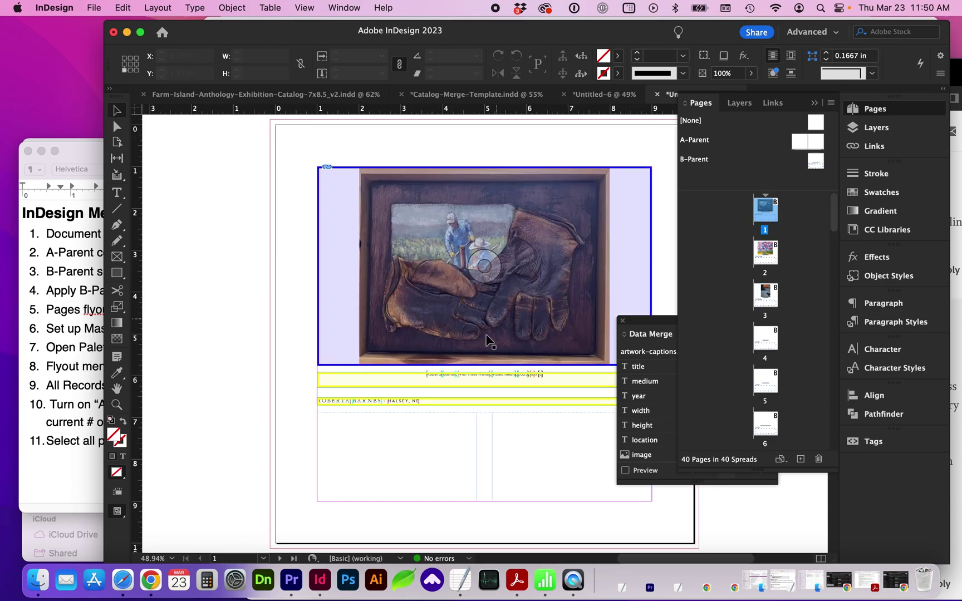
key("w")
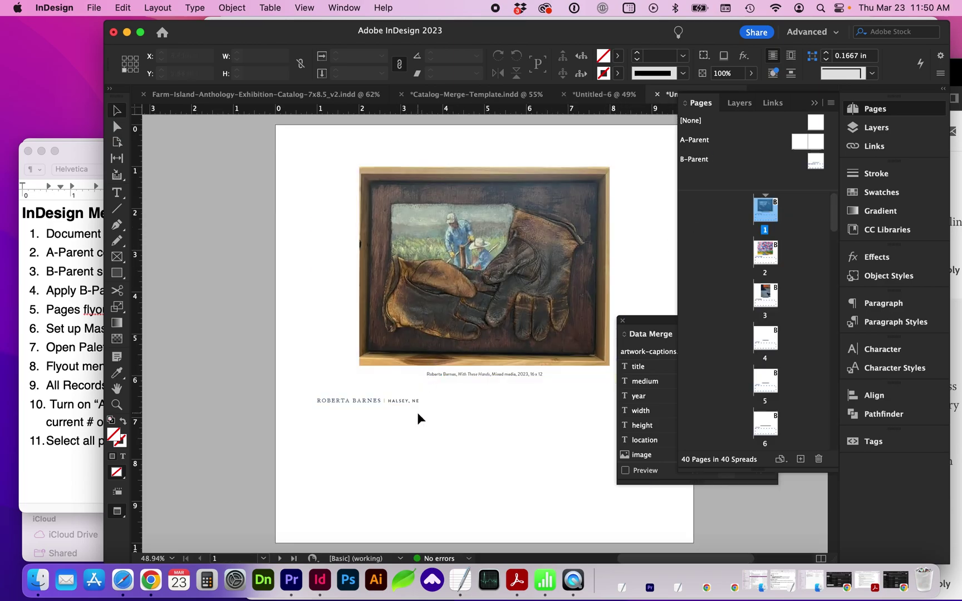
key("super+equal")
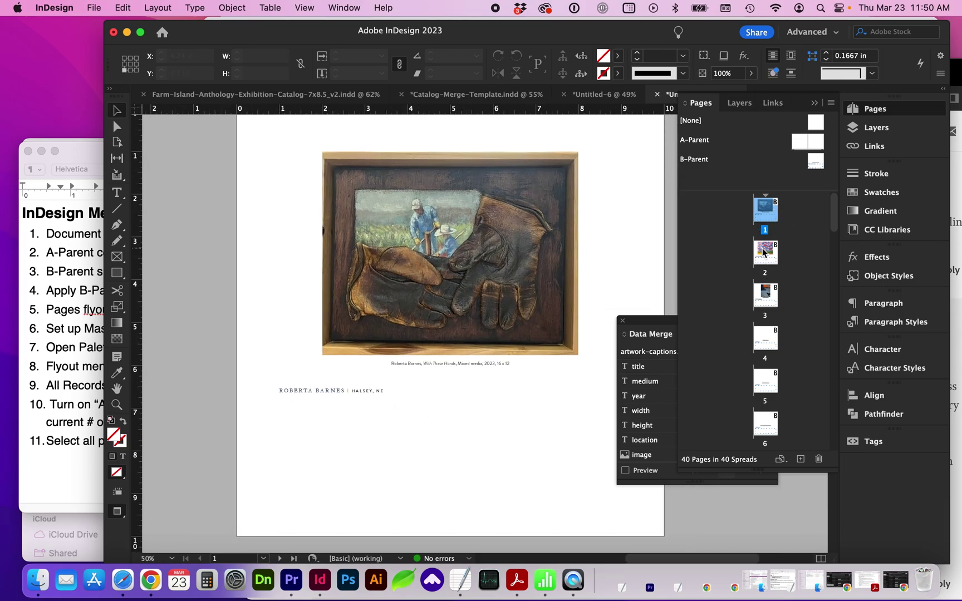
mouse_move(763, 255)
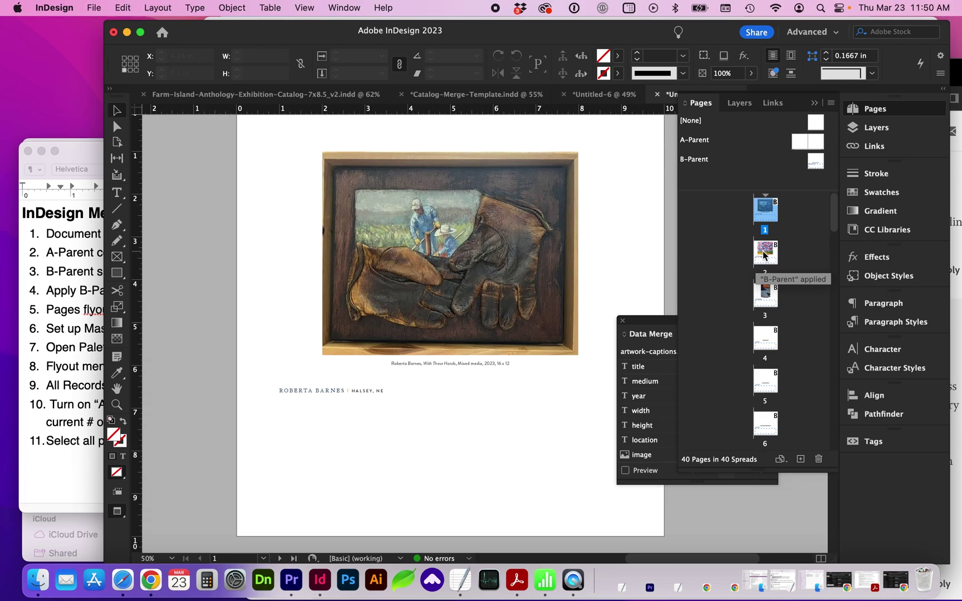
scroll(771, 209, "down", 4)
scroll(771, 208, "down", 20)
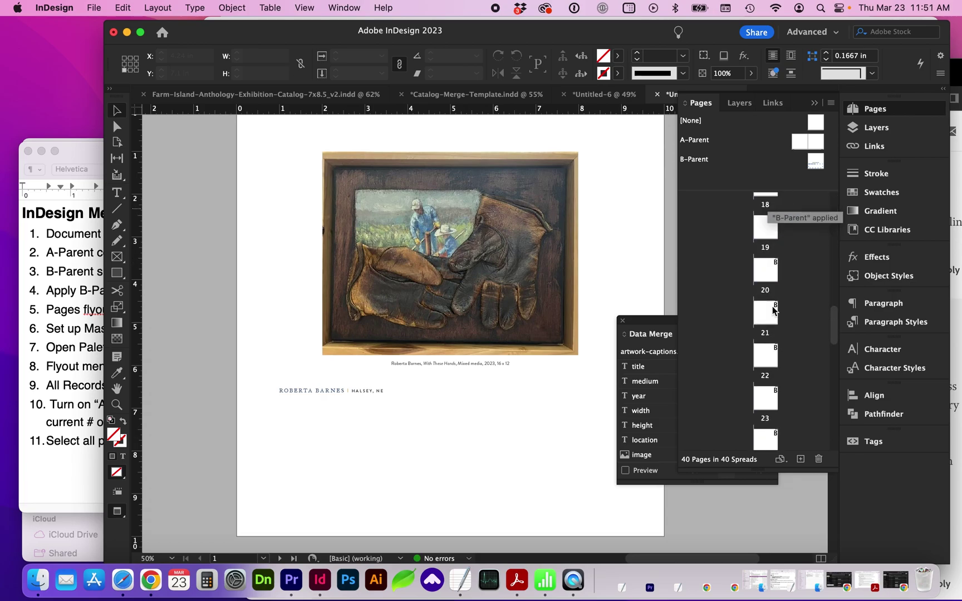
left_click(761, 425, "shift")
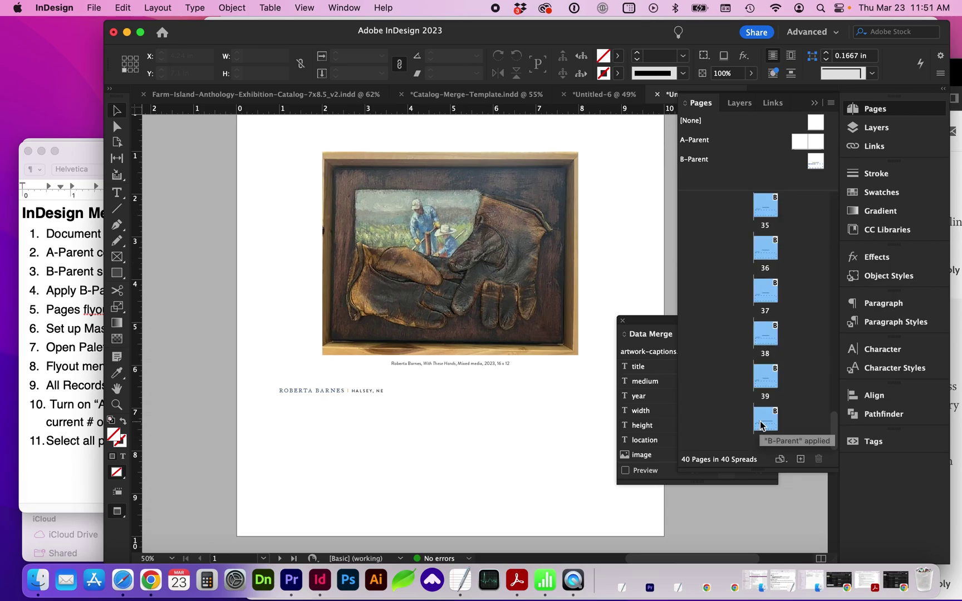
Apply A-Parent to all 40 pages with Apply Parent to Pages.
left_click(830, 103)
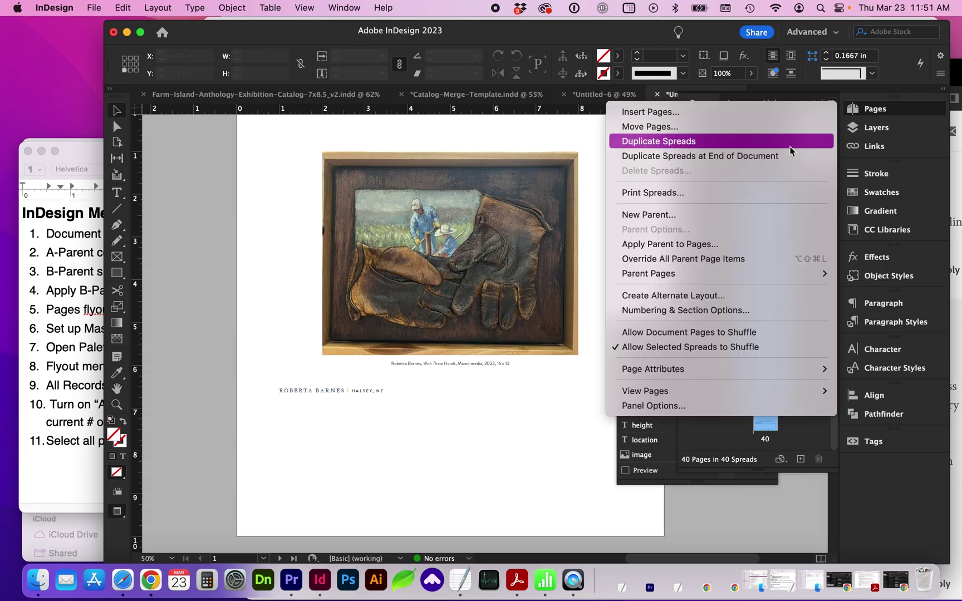
left_click(723, 244)
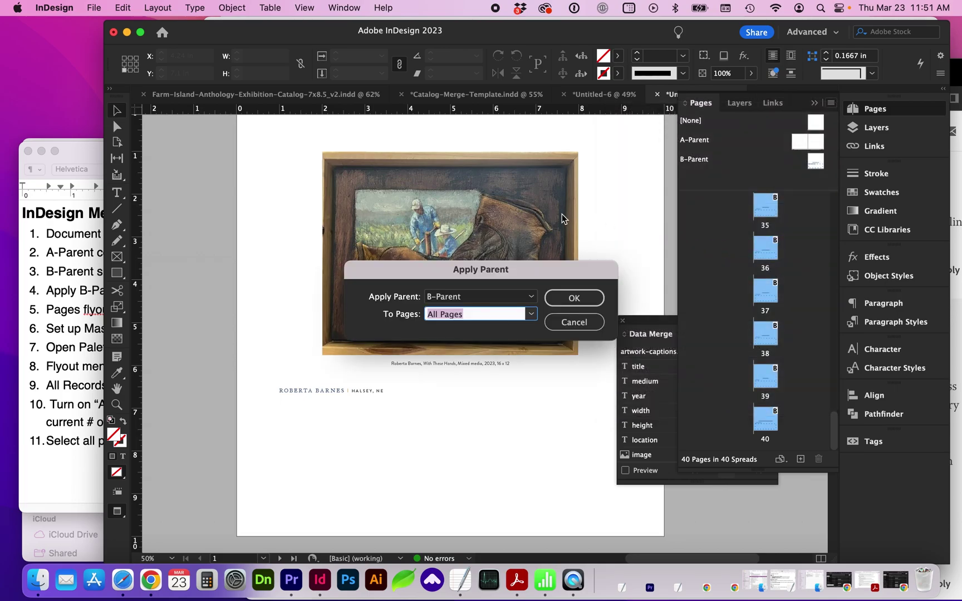
left_click(489, 296)
left_click(480, 320)
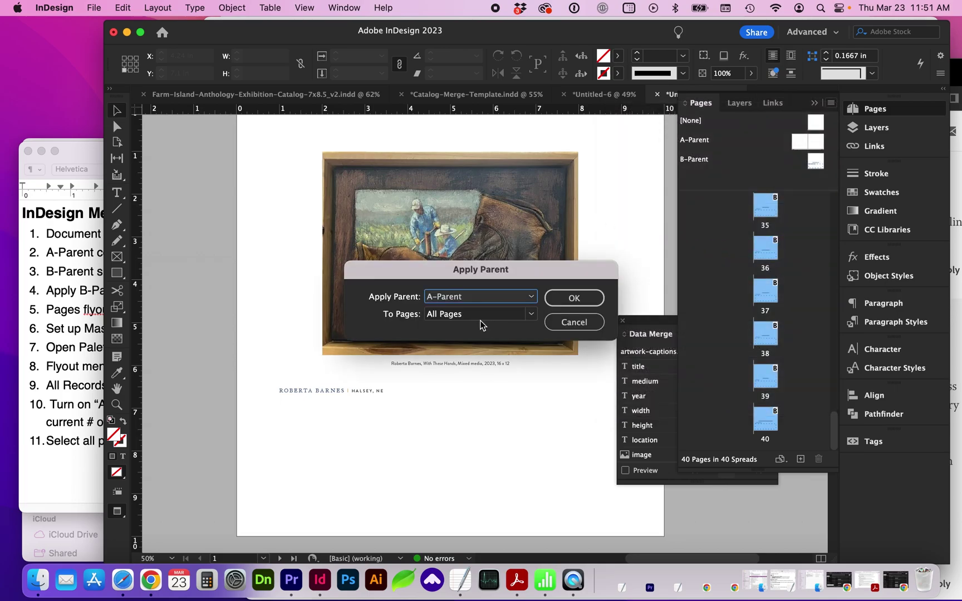
left_click(568, 298)
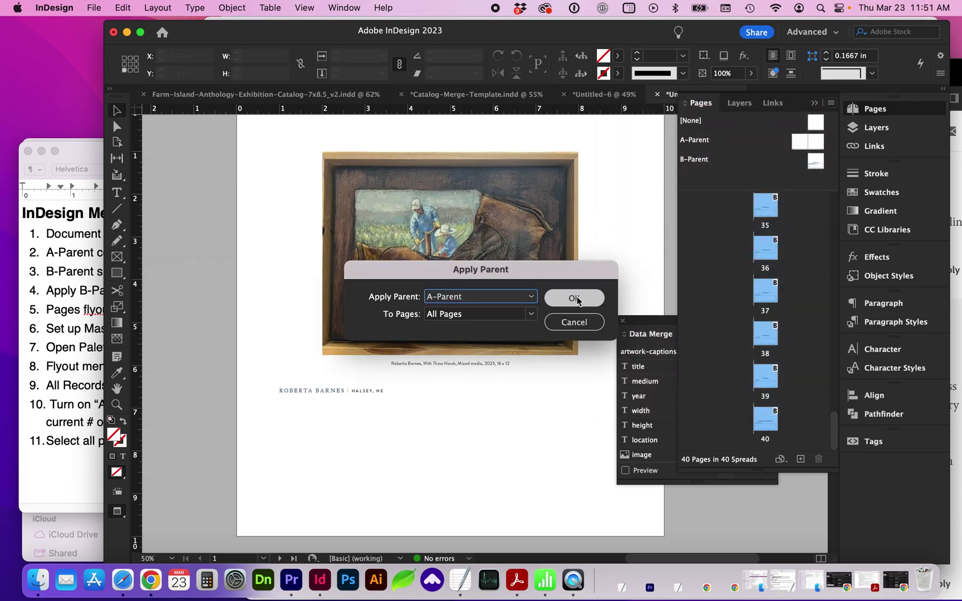
Allow document pages to shuffle into facing spreads, declining to keep the current spread layout.
left_click(831, 105)
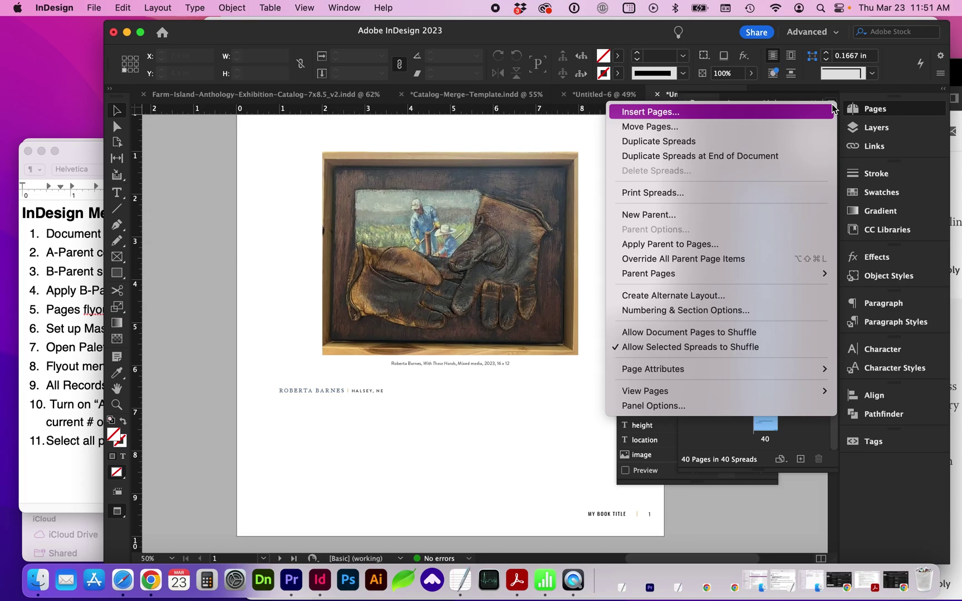
left_click(666, 332)
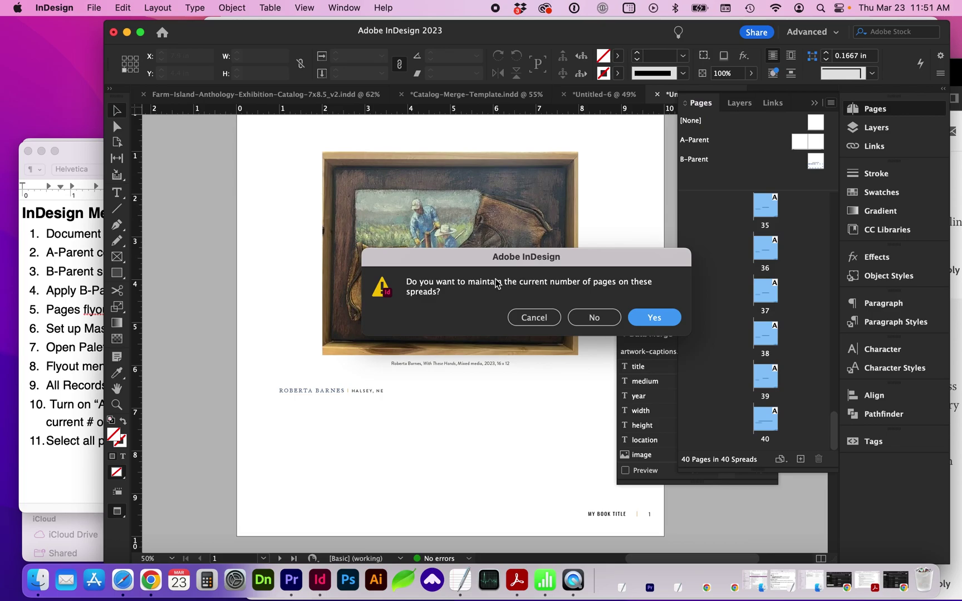
left_click(600, 316)
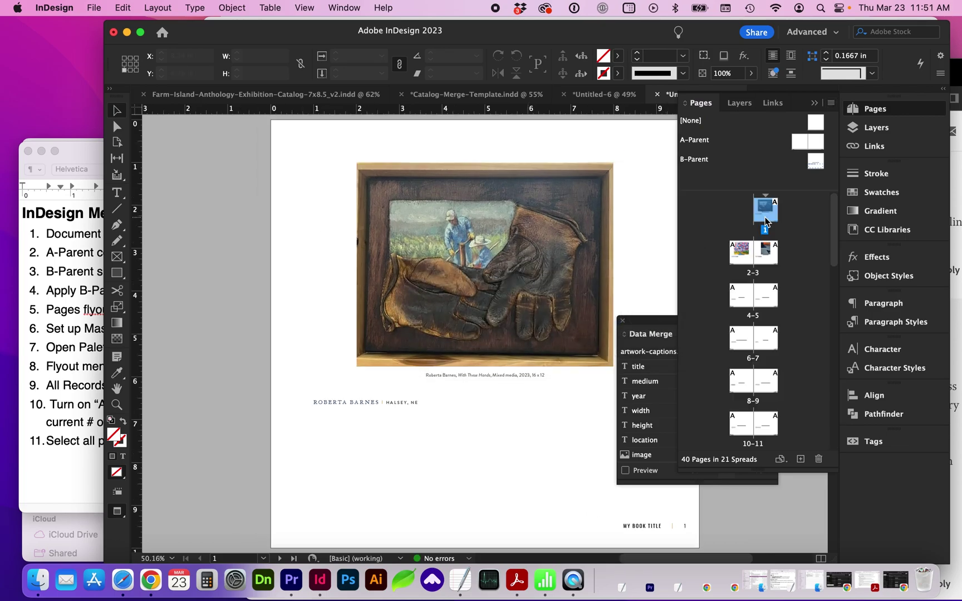
Jump to the pages 2–3 spread and scroll through the facing artwork pages.
double_click(742, 256)
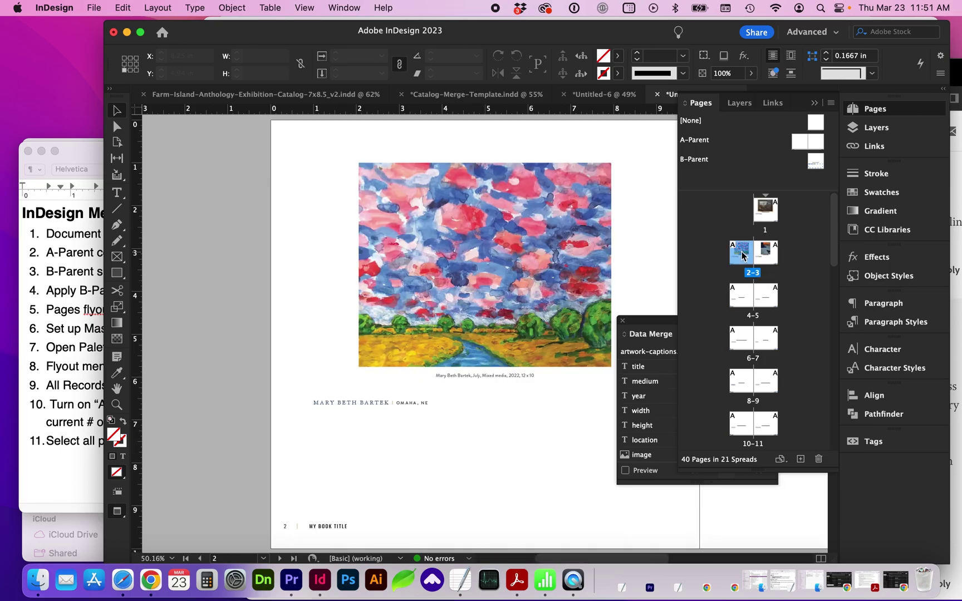
scroll(477, 423, "down", 2)
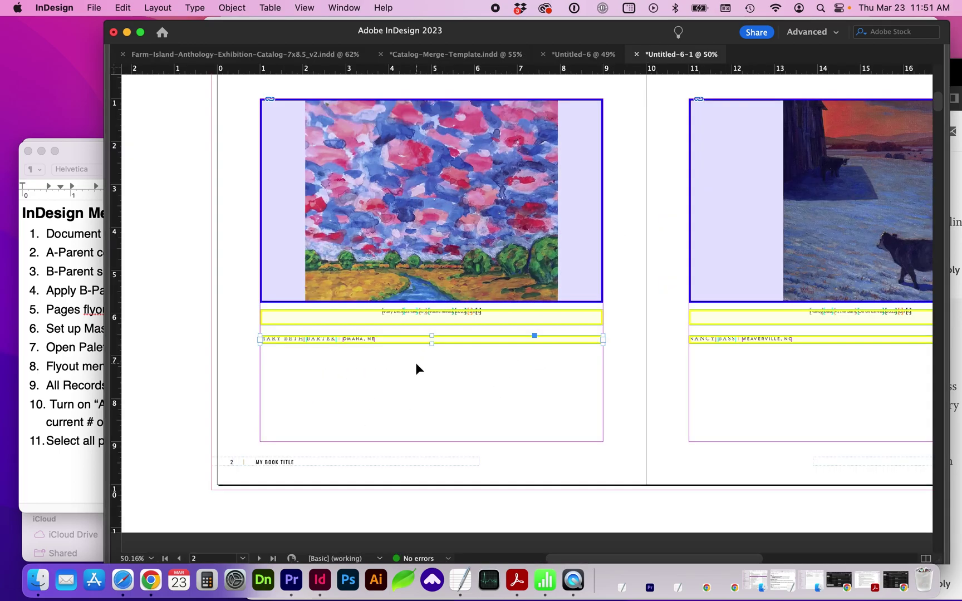
scroll(417, 365, "down", 10)
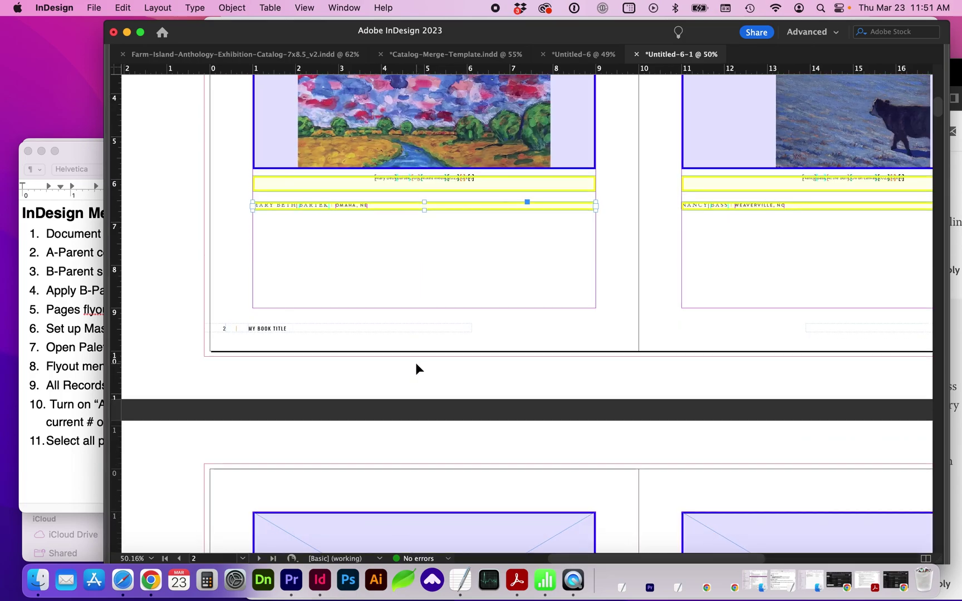
scroll(416, 362, "up", 15)
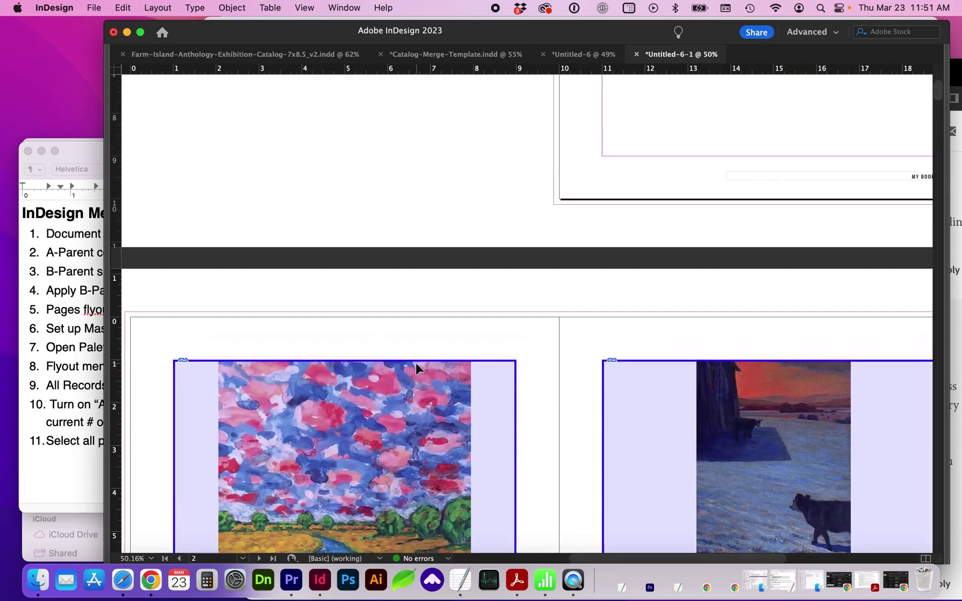